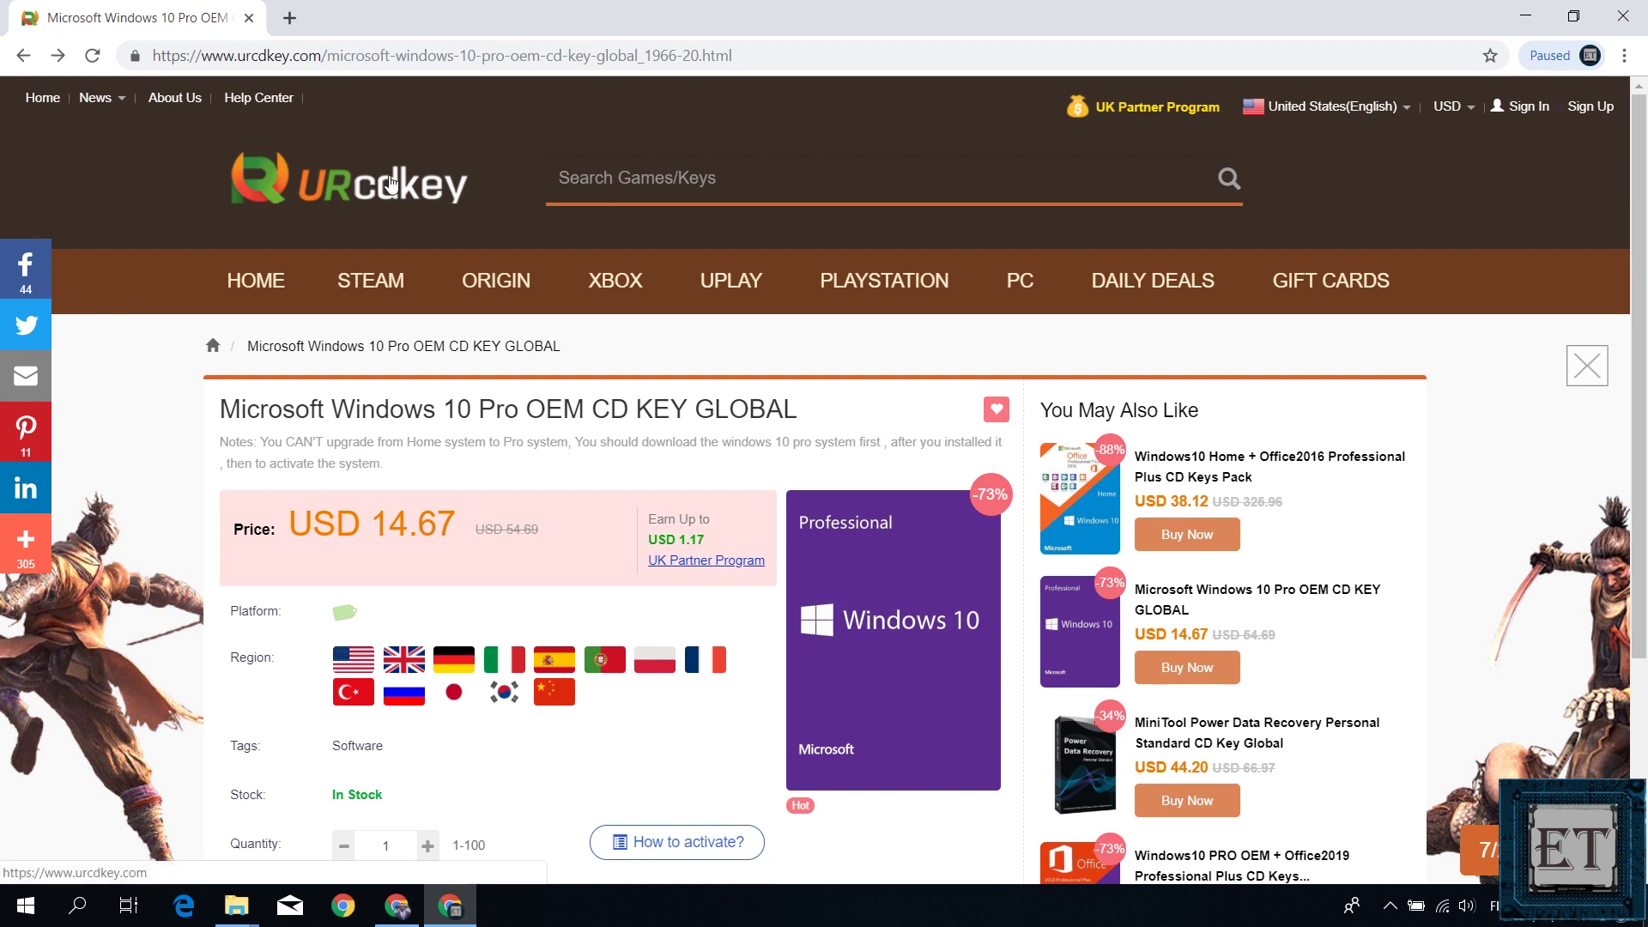
{"action": "left_click", "coordinate": [1586, 109]}
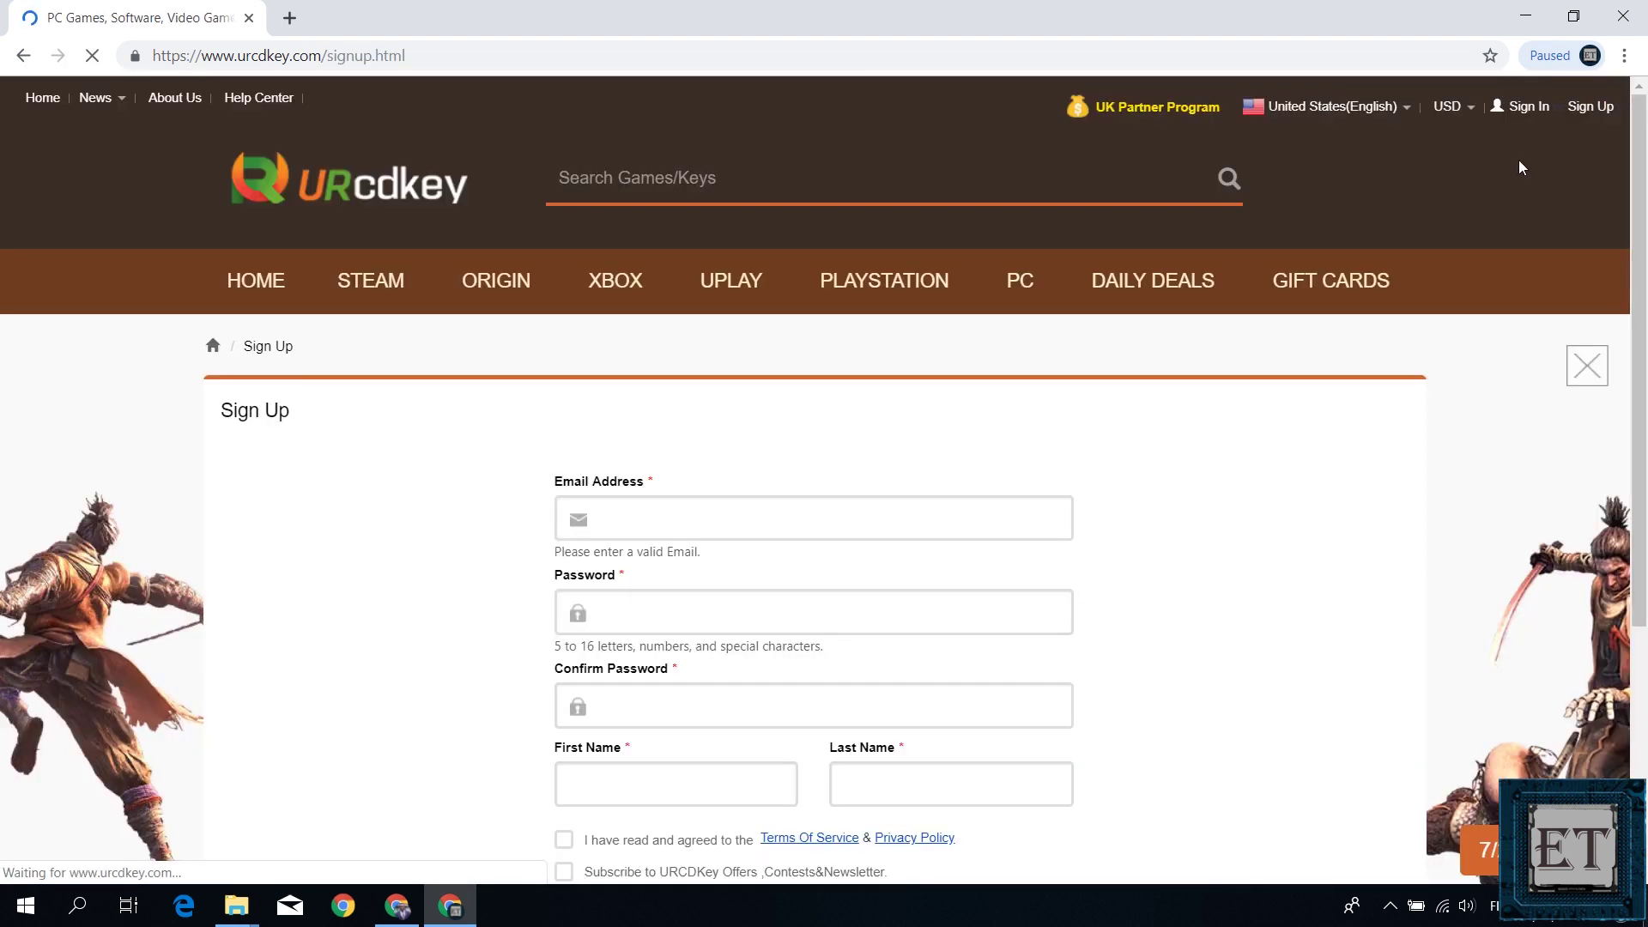
{"action": "left_click", "coordinate": [916, 518]}
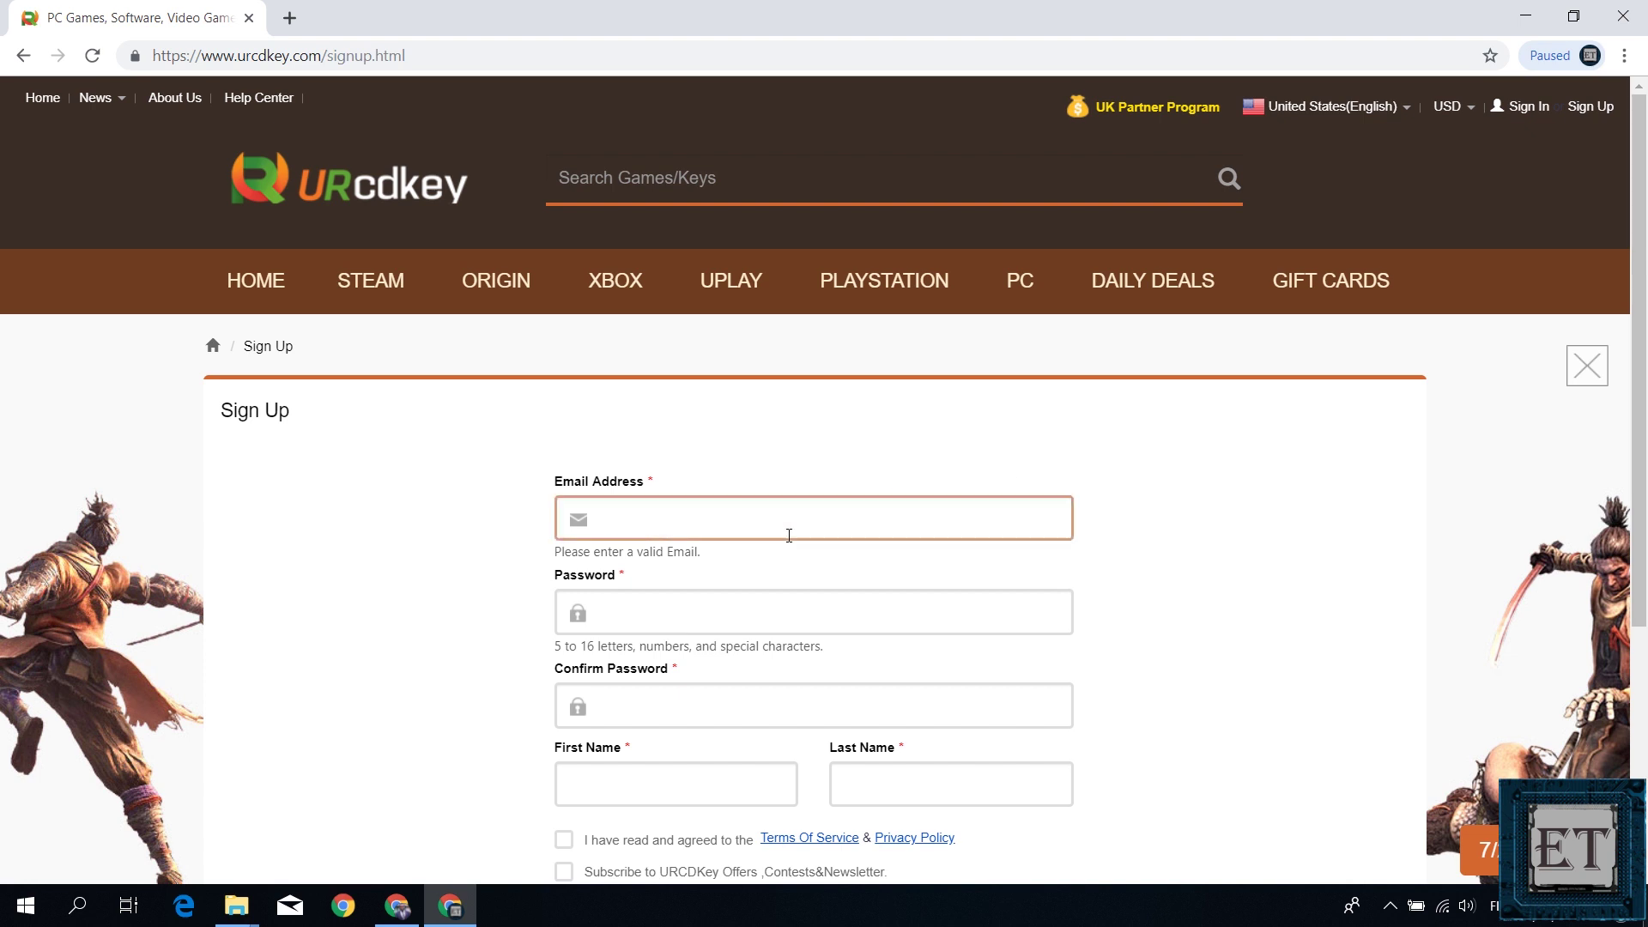
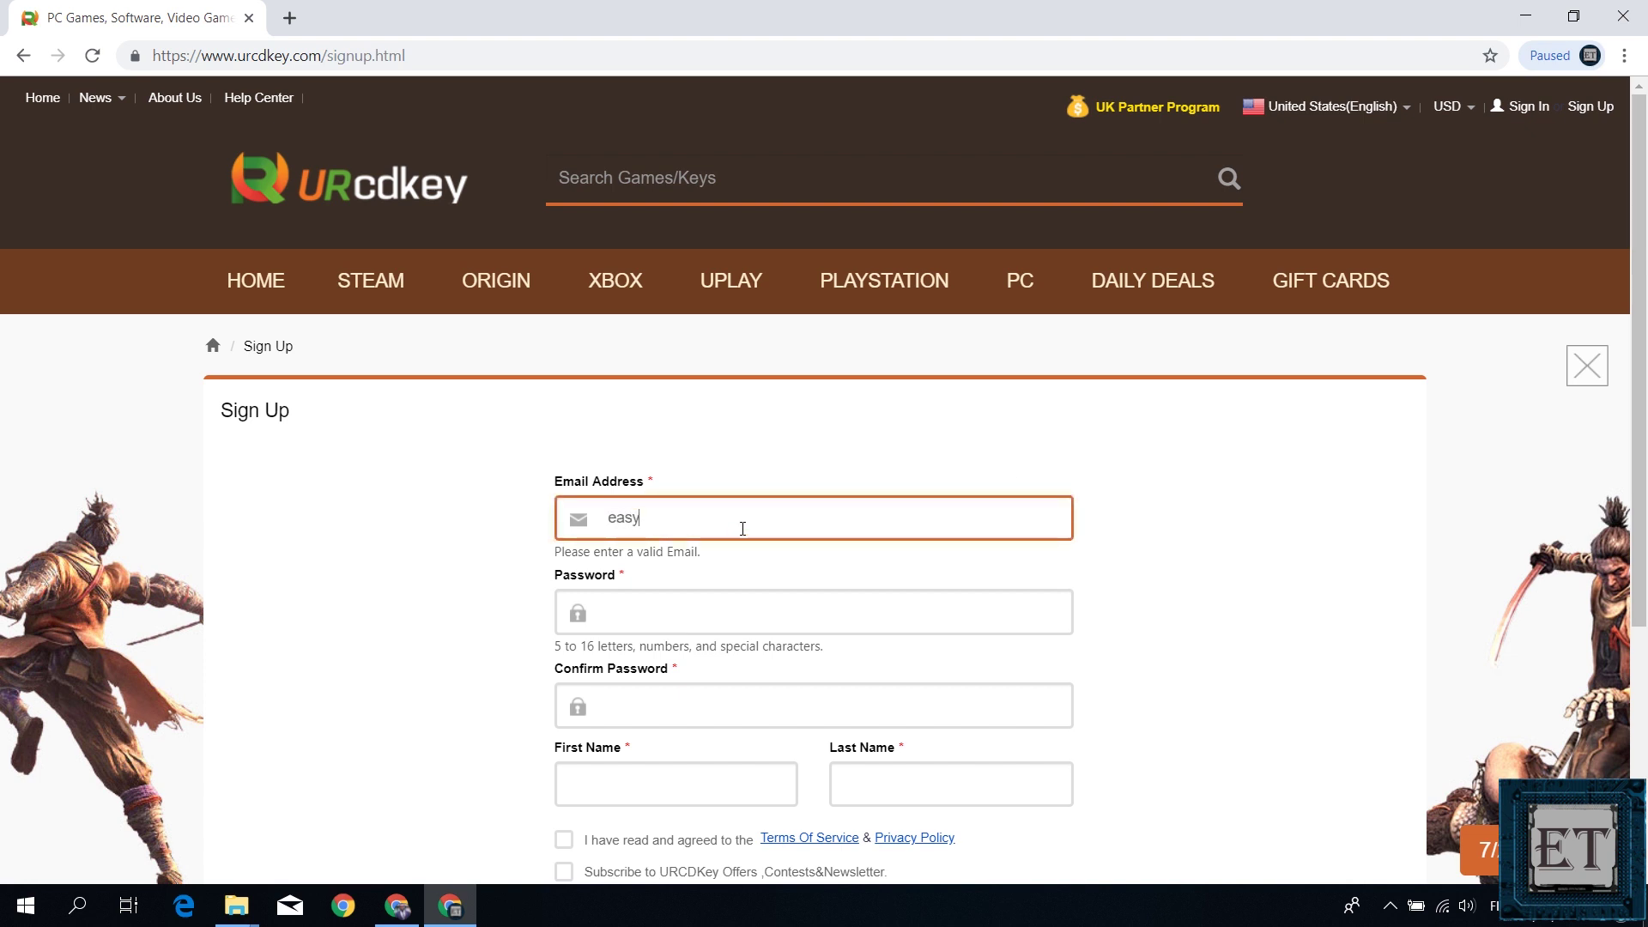
{"action": "key", "text": "Tab"}
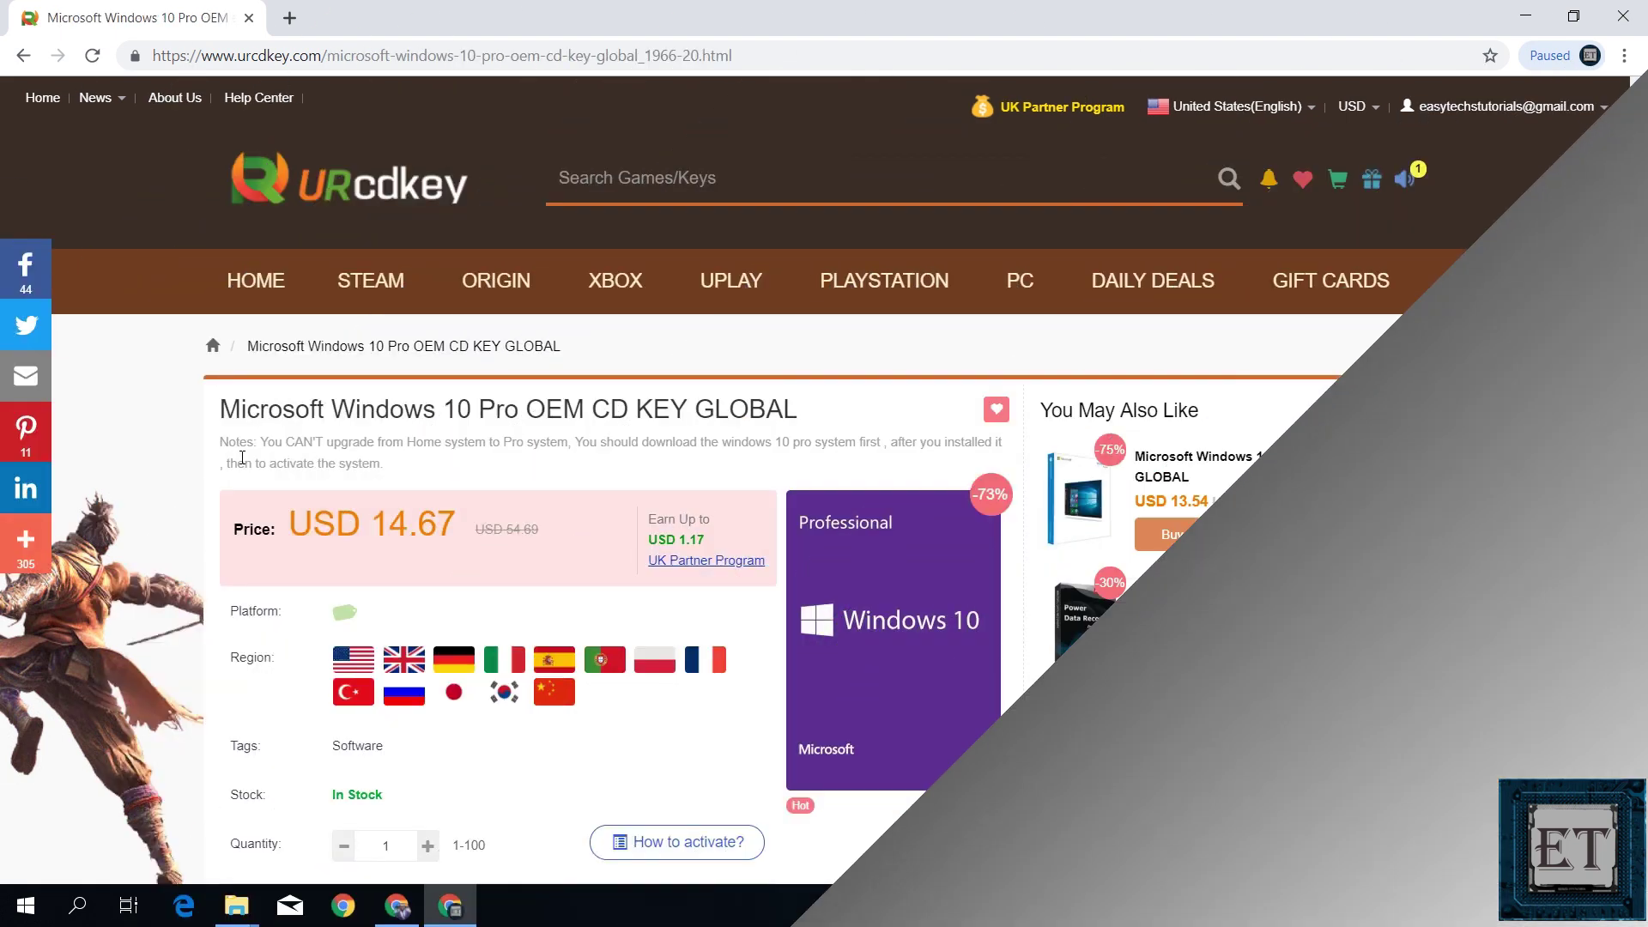
Buy the Windows 10 Pro key with promo code ET20, bringing the total to USD 11.74.
{"action": "scroll", "coordinate": [242, 457], "scroll_direction": "down", "scroll_amount": 2}
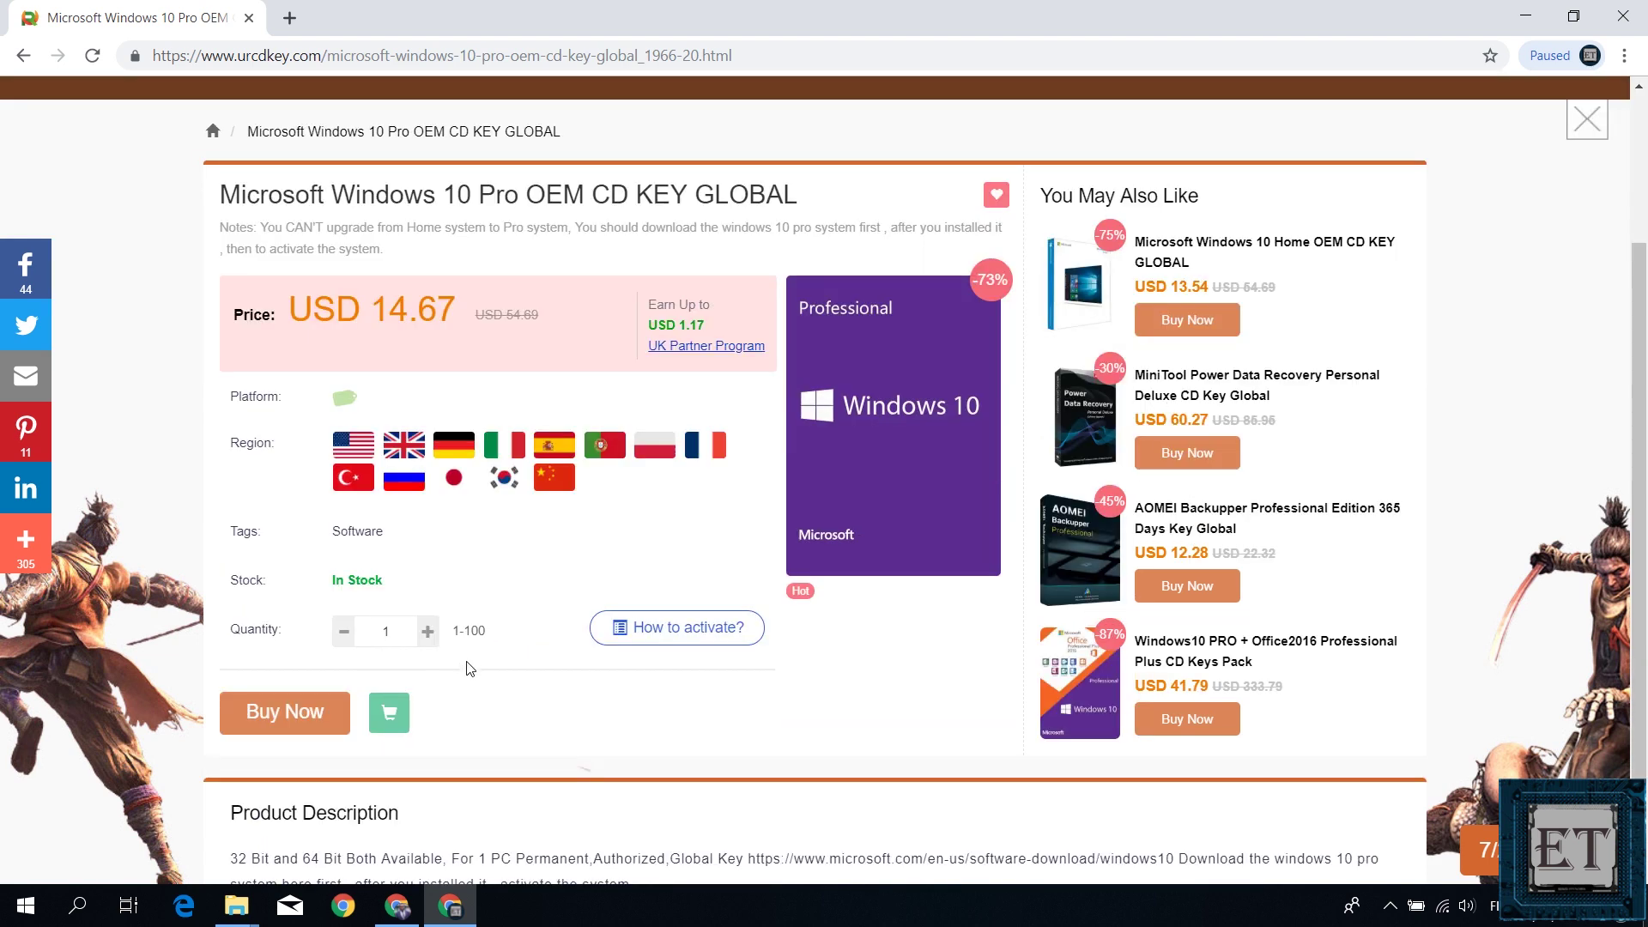
{"action": "left_click", "coordinate": [300, 723]}
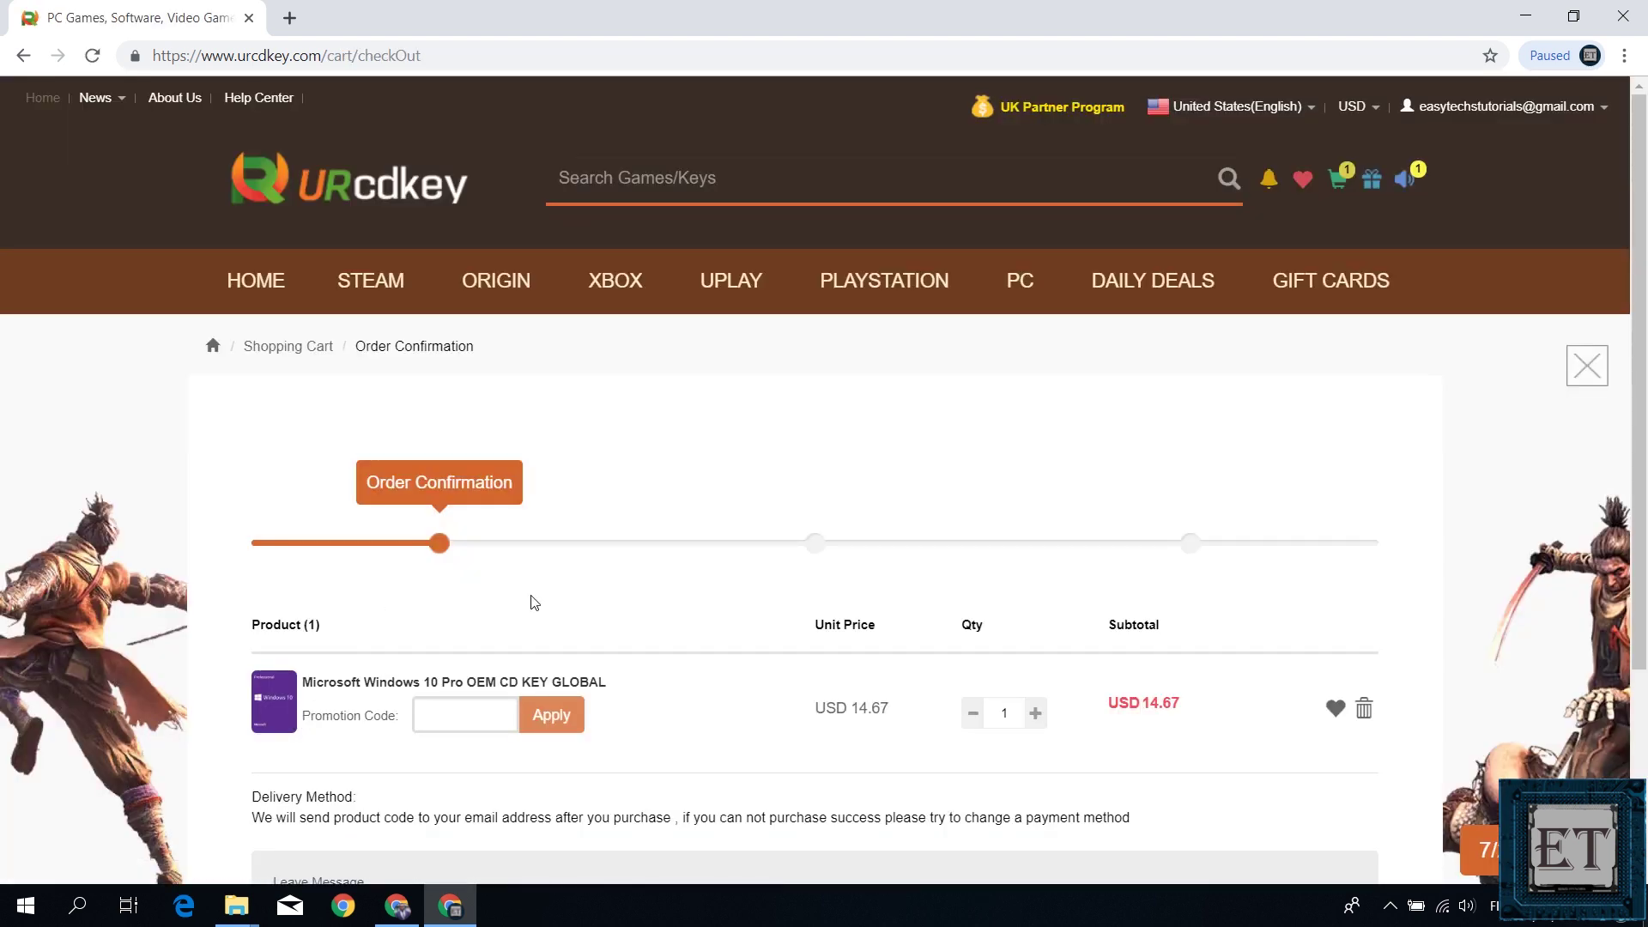
{"action": "left_click", "coordinate": [464, 724]}
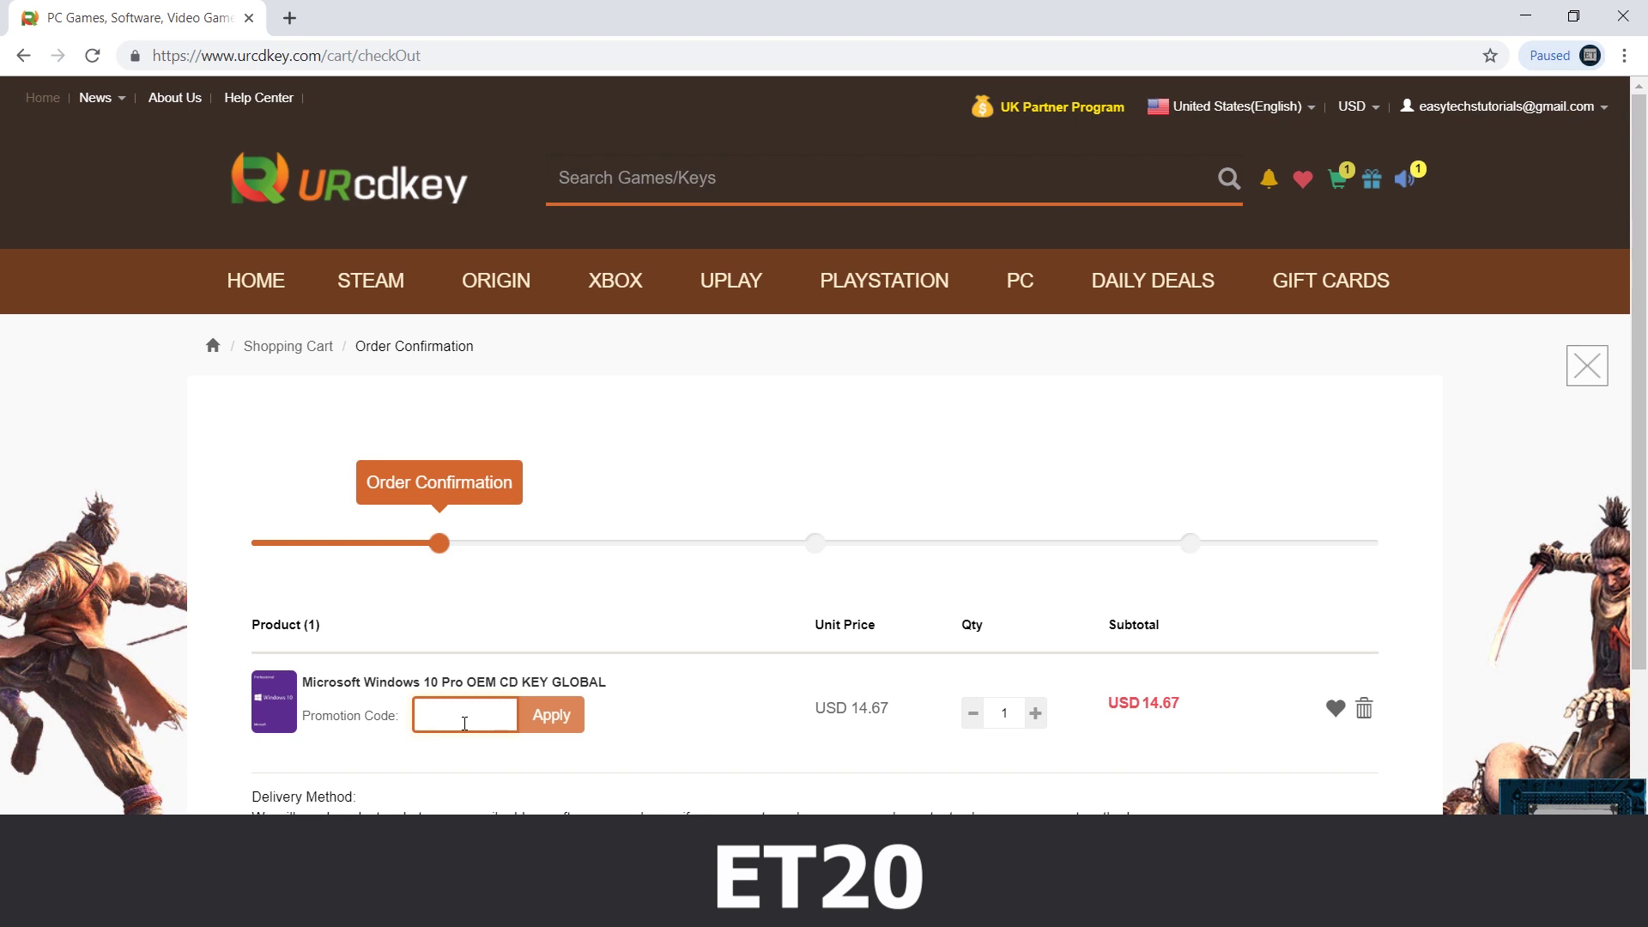
{"action": "type", "text": "ET20"}
{"action": "left_click", "coordinate": [545, 716]}
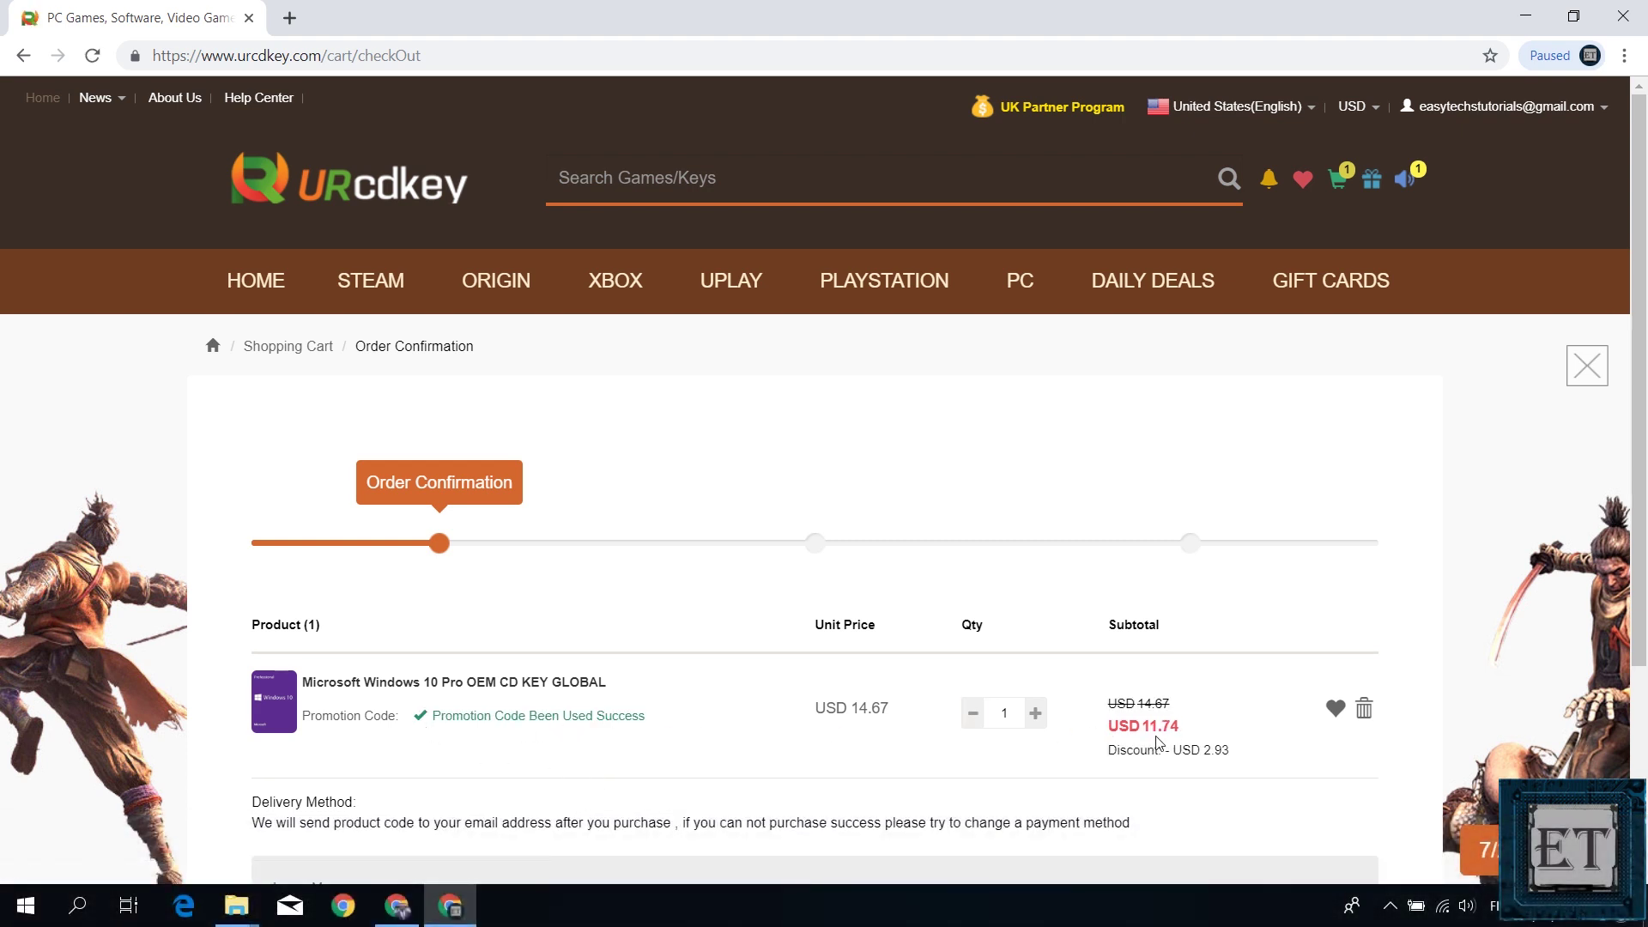
{"action": "scroll", "coordinate": [794, 812], "scroll_direction": "down", "scroll_amount": 3}
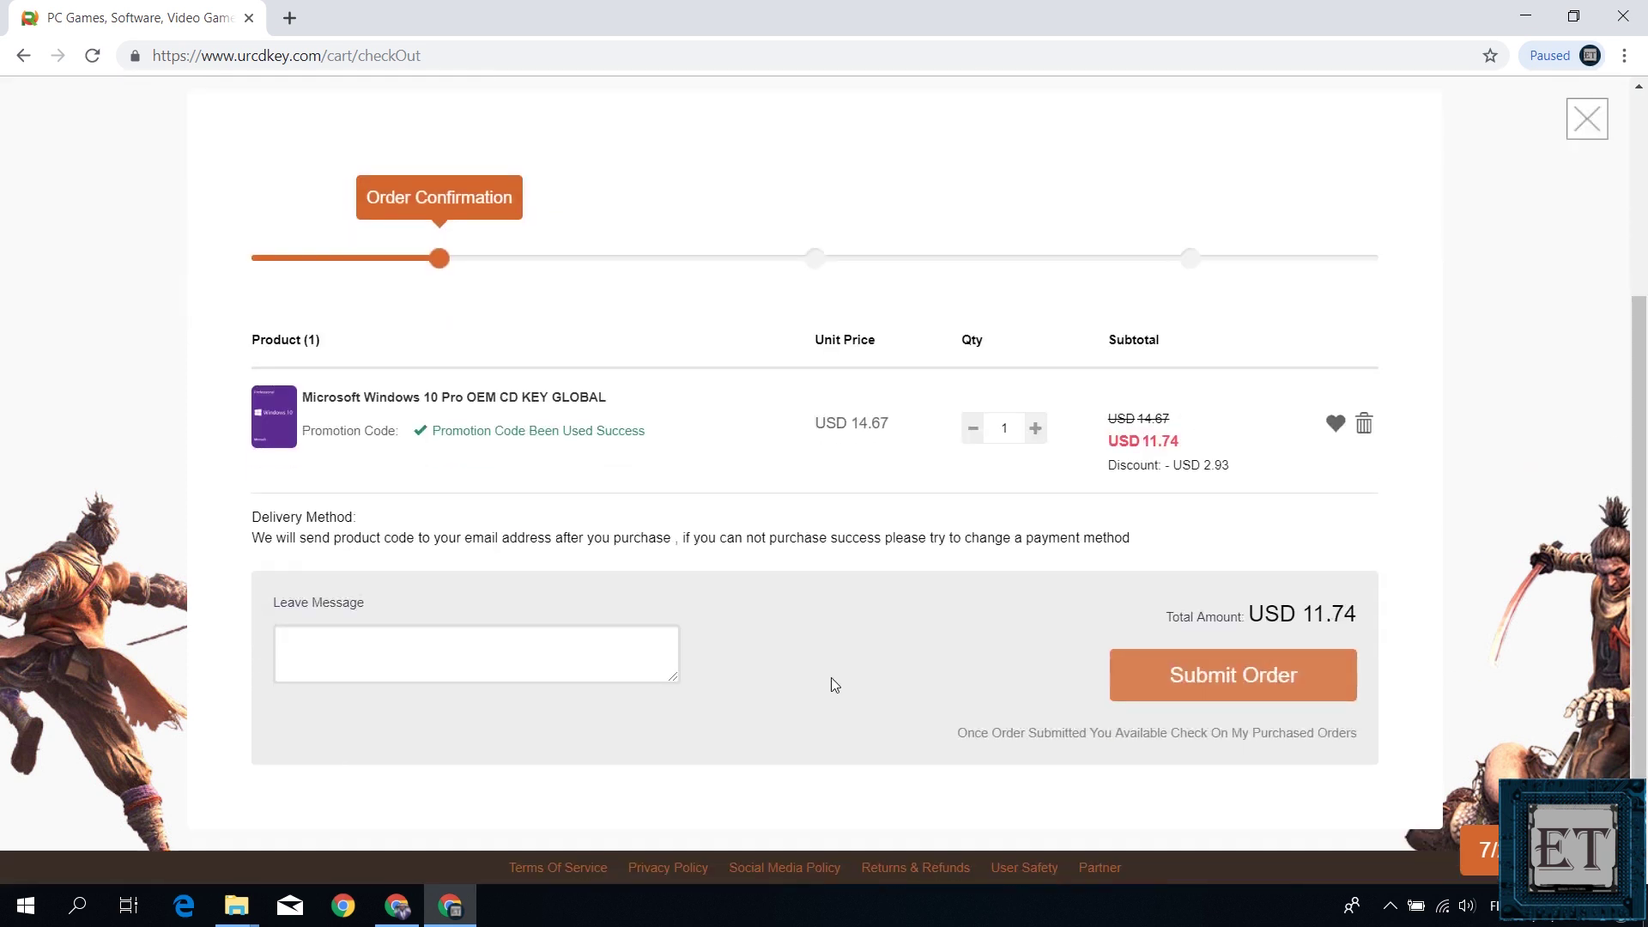
Submit the Windows 10 Pro key order and confirm it under My Purchased Orders.
{"action": "left_click", "coordinate": [1228, 696]}
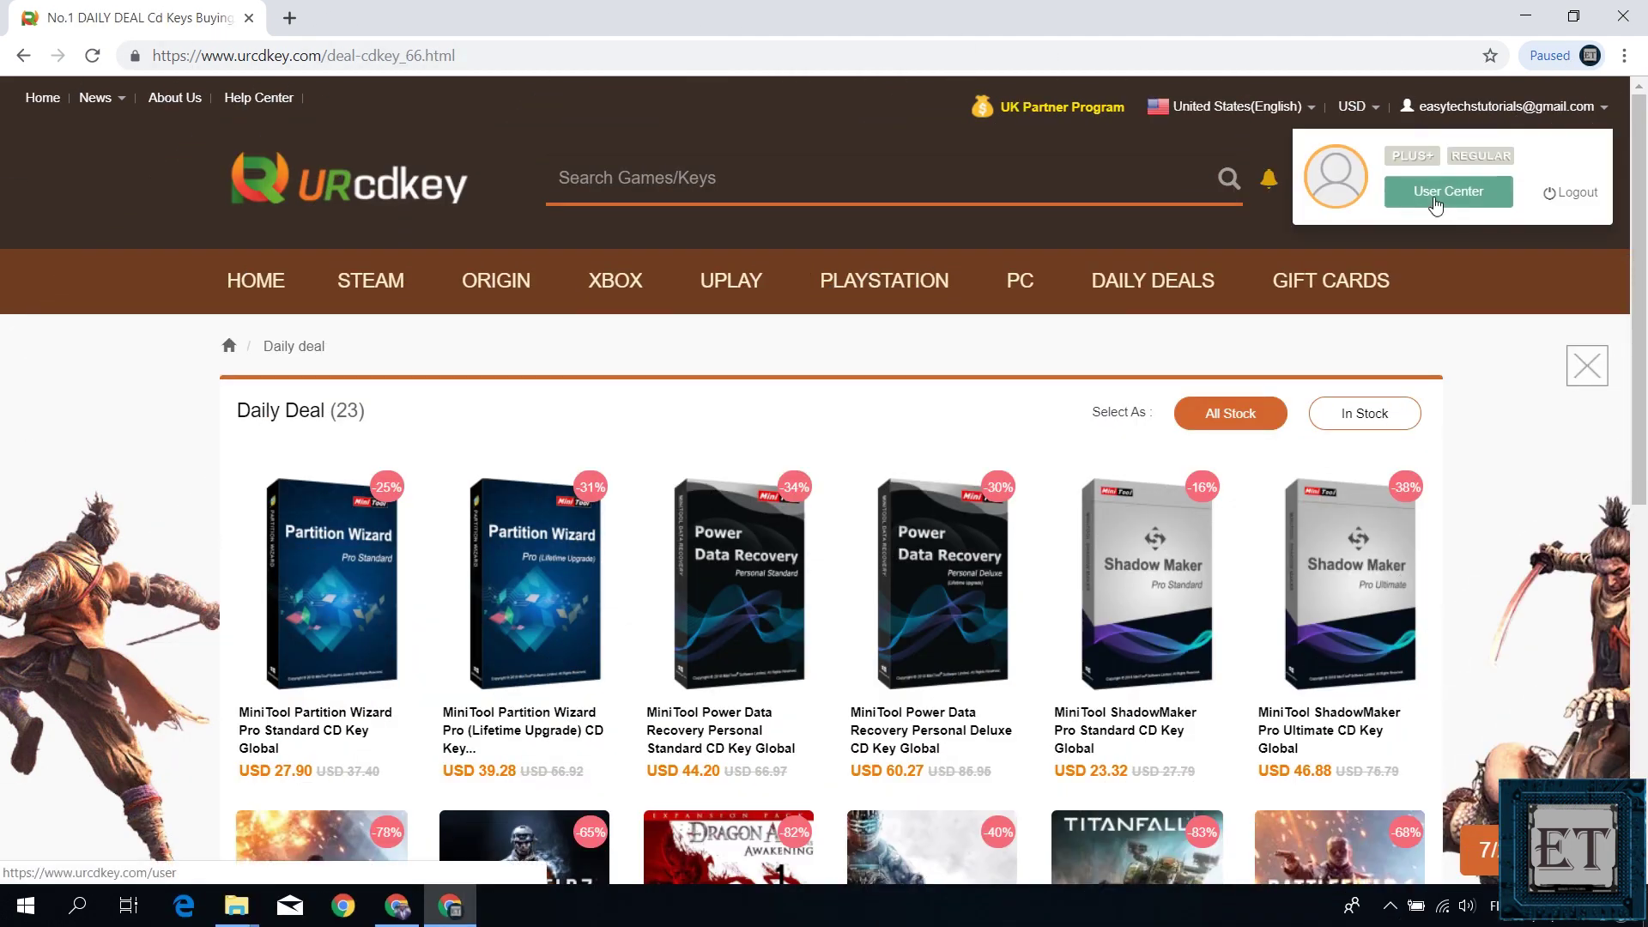
{"action": "left_click", "coordinate": [1435, 202]}
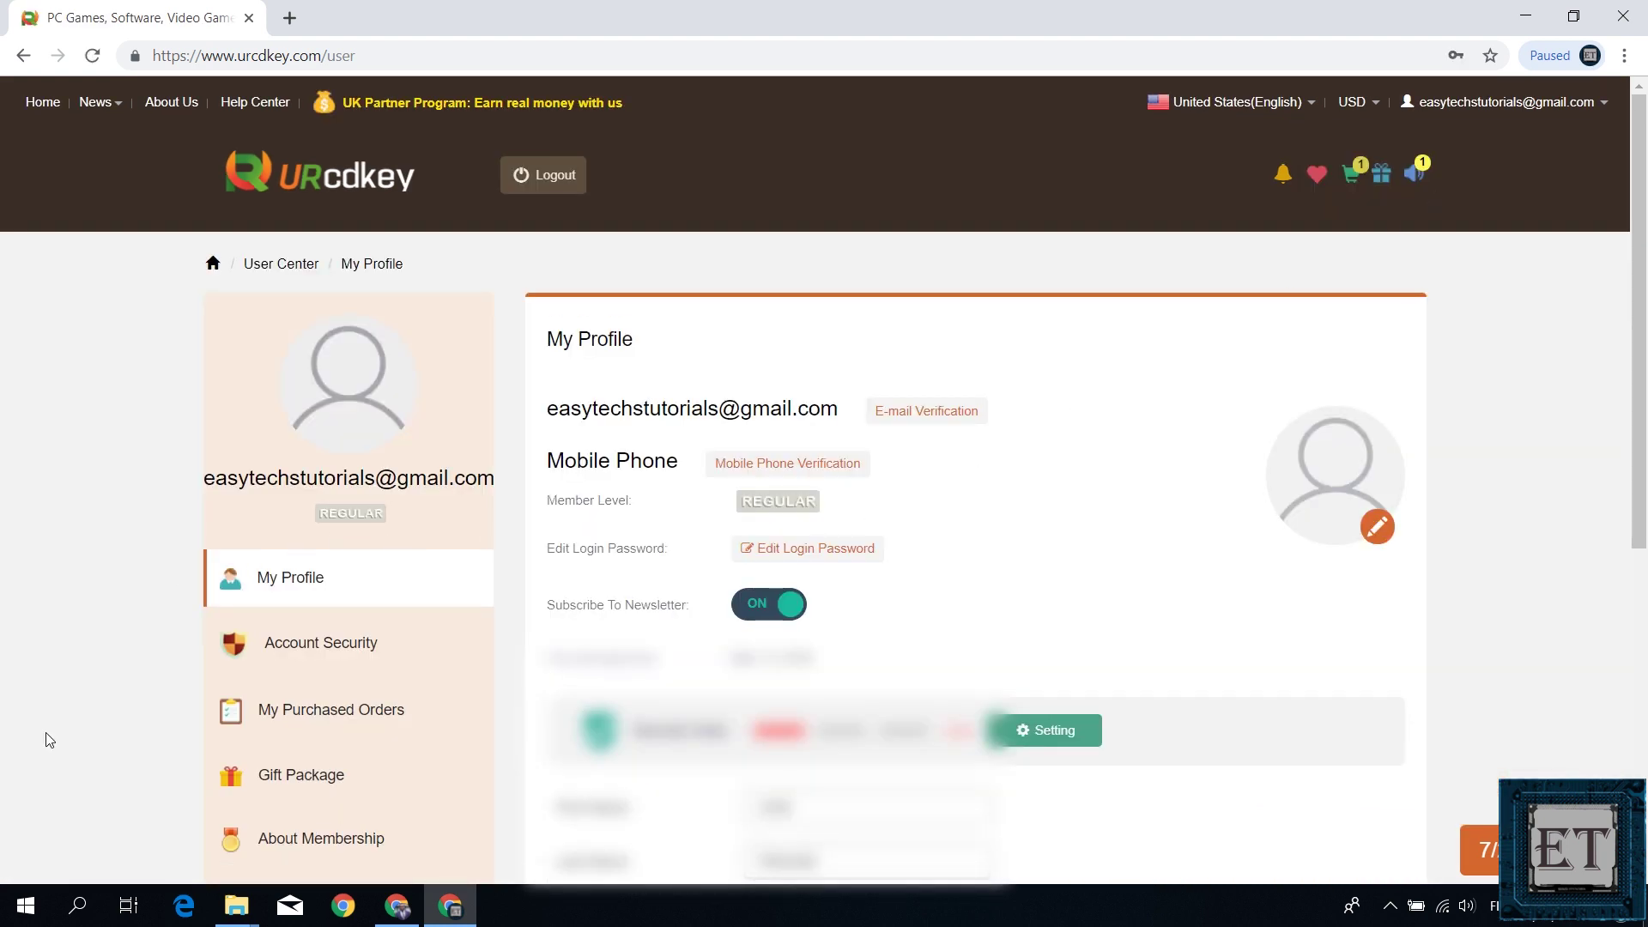
{"action": "scroll", "coordinate": [28, 708], "scroll_direction": "down", "scroll_amount": 1}
{"action": "left_click", "coordinate": [330, 608]}
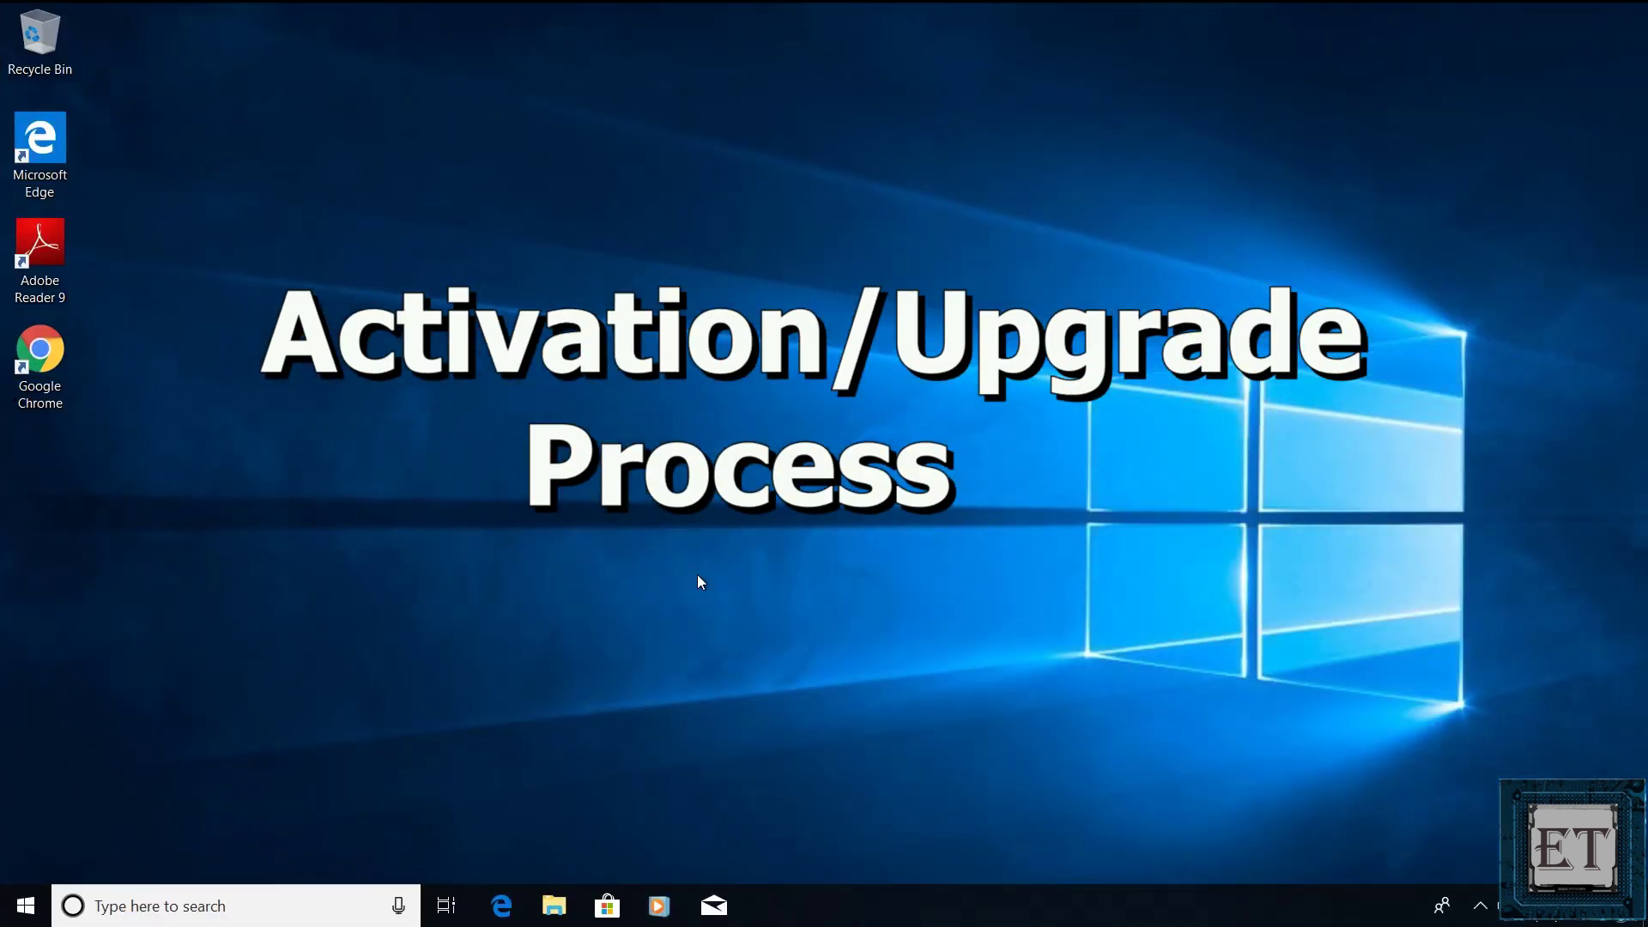
Open System properties from This PC's Computer ribbon in File Explorer.
{"action": "left_click", "coordinate": [568, 907]}
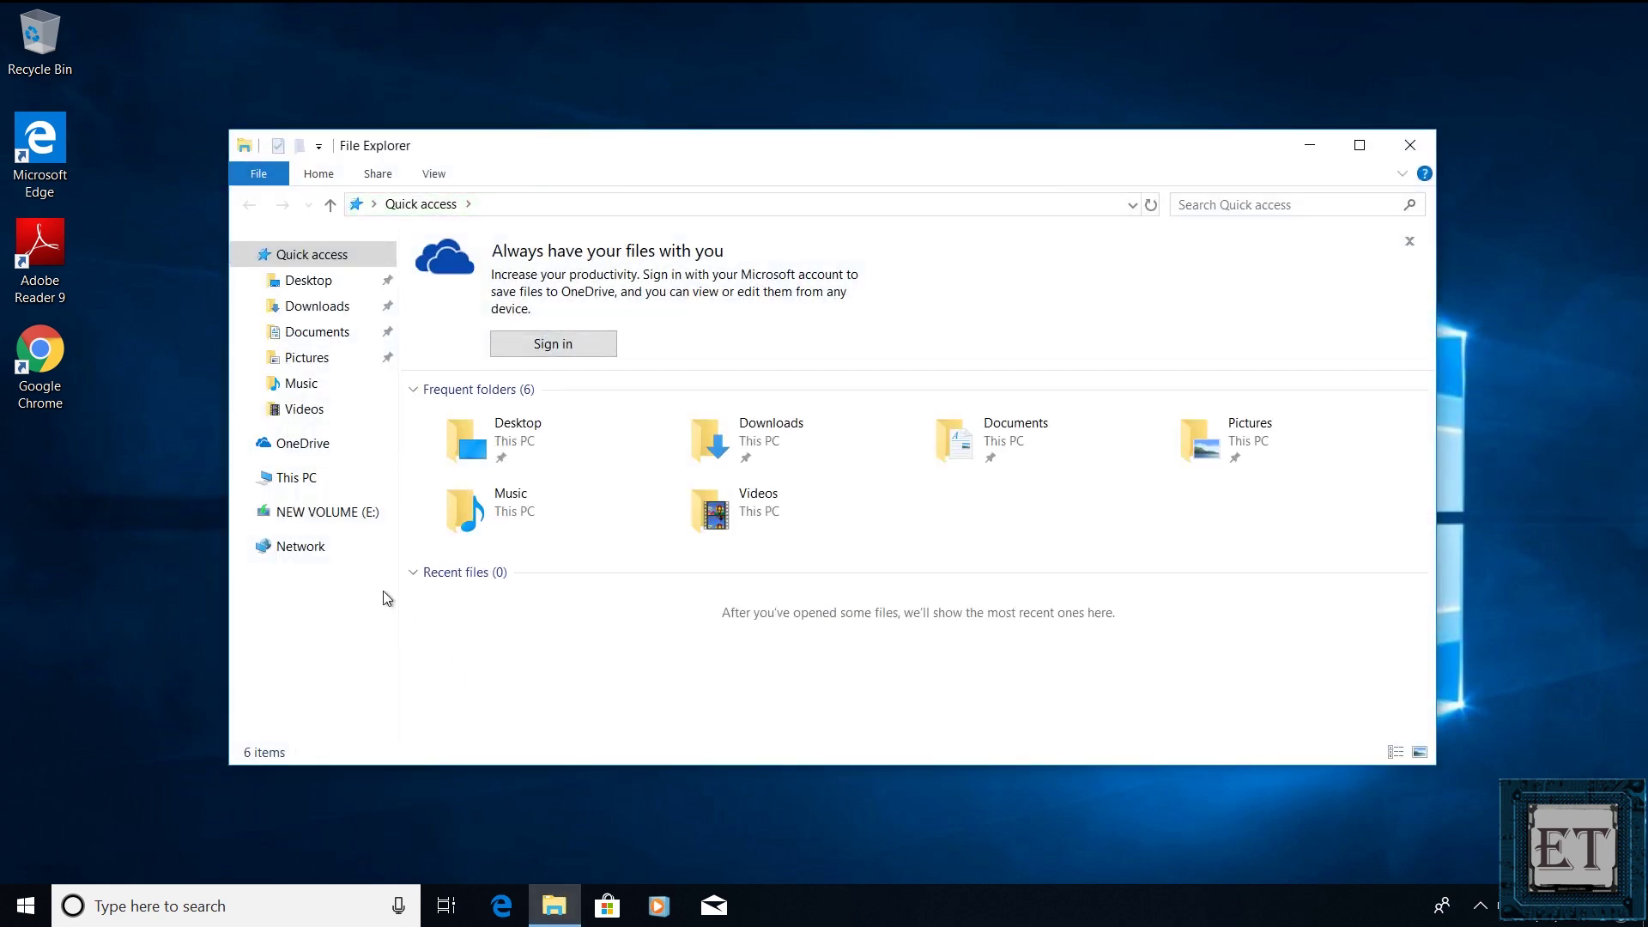
{"action": "left_click", "coordinate": [300, 481]}
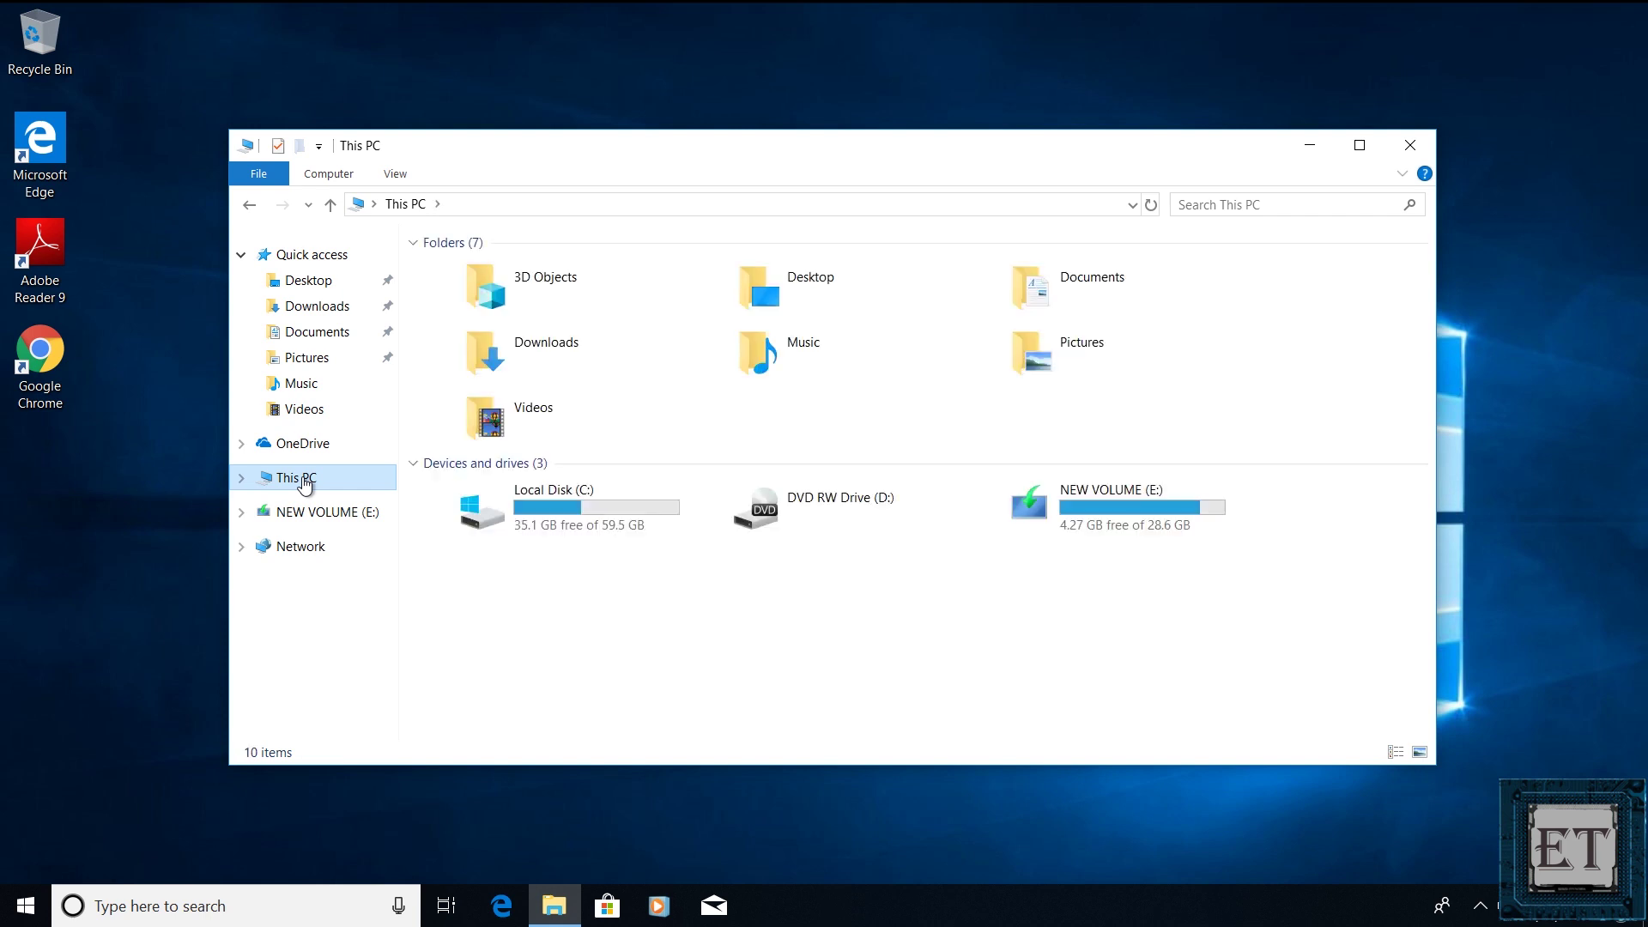
{"action": "left_click", "coordinate": [330, 176]}
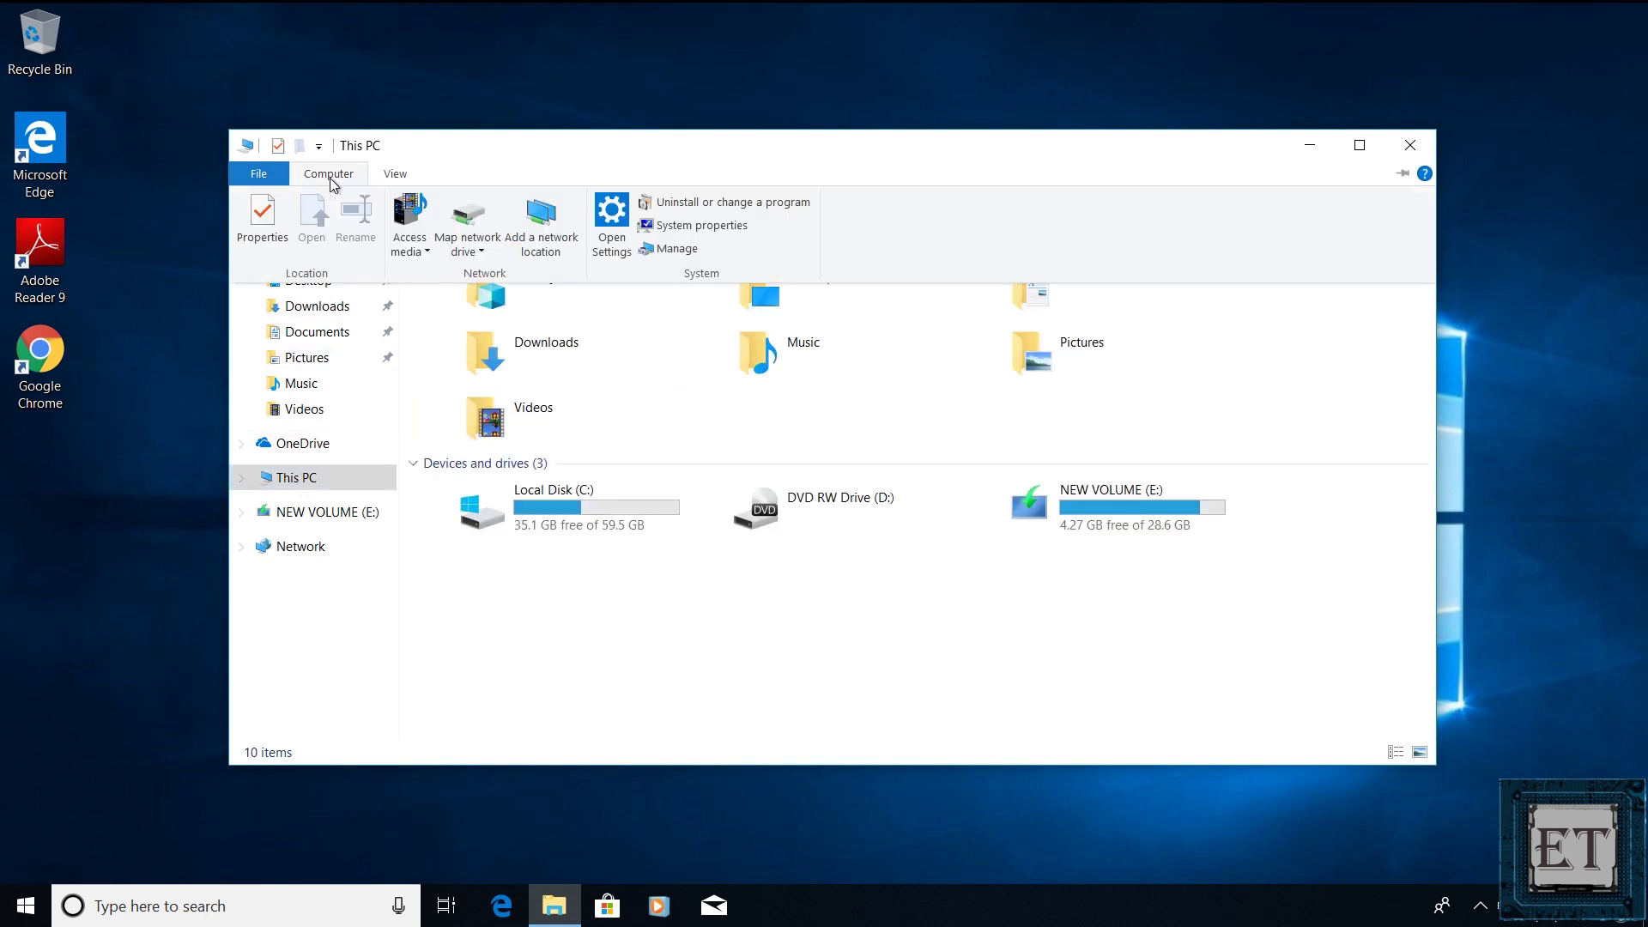
{"action": "left_click", "coordinate": [691, 227]}
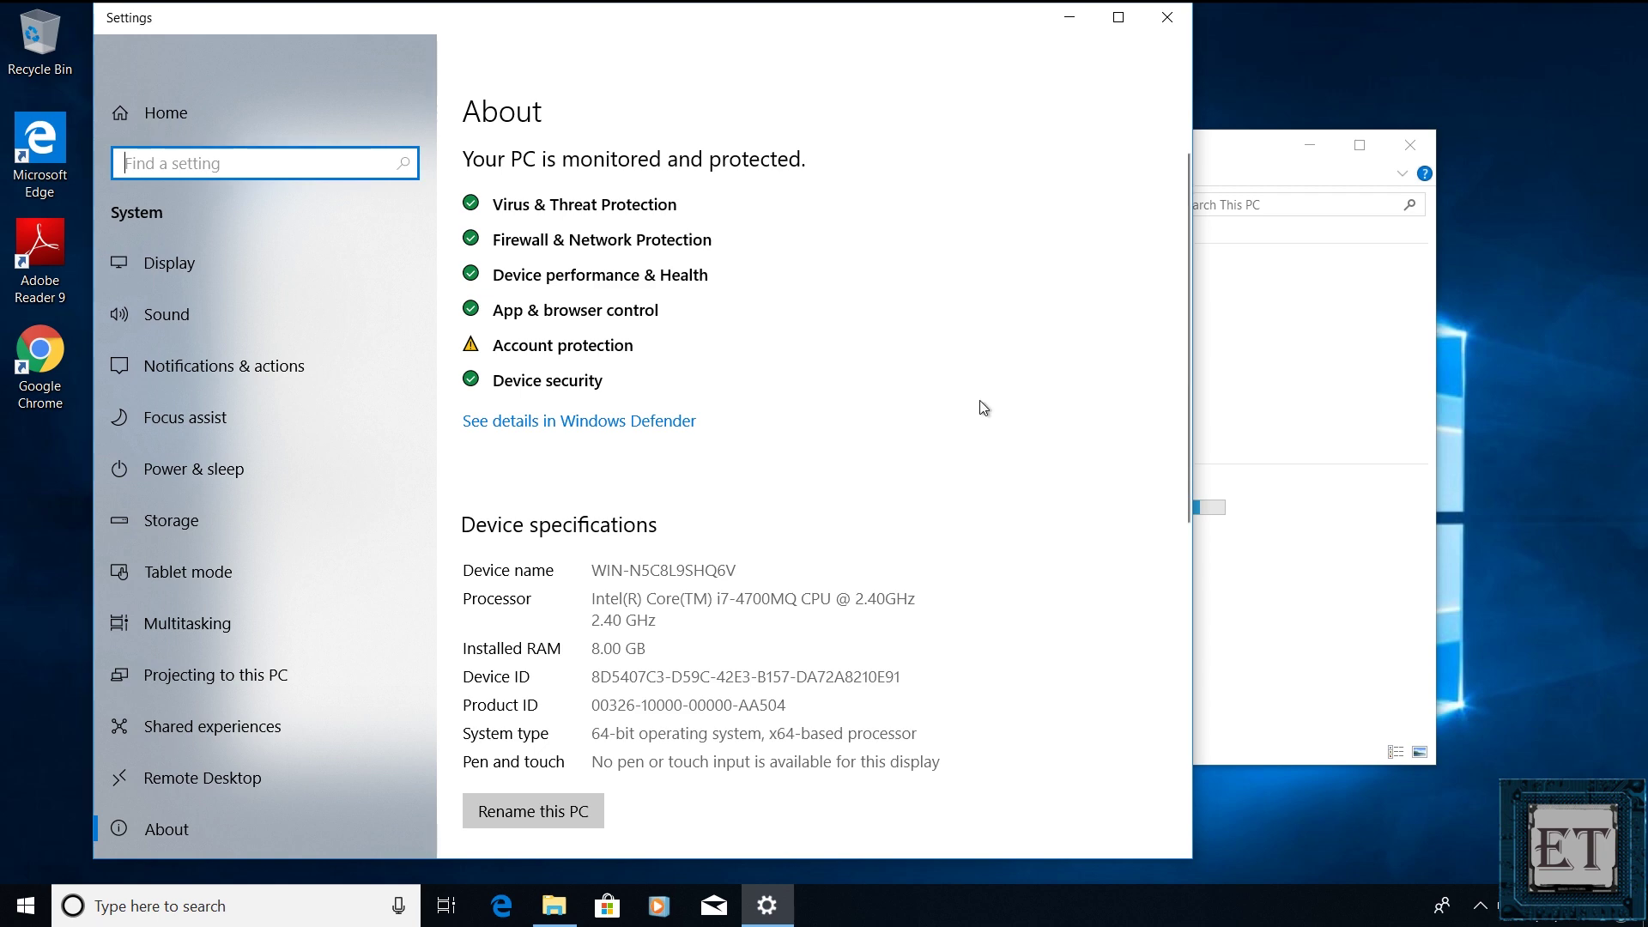
{"action": "left_click_drag", "start_coordinate": [1184, 369], "coordinate": [1183, 576]}
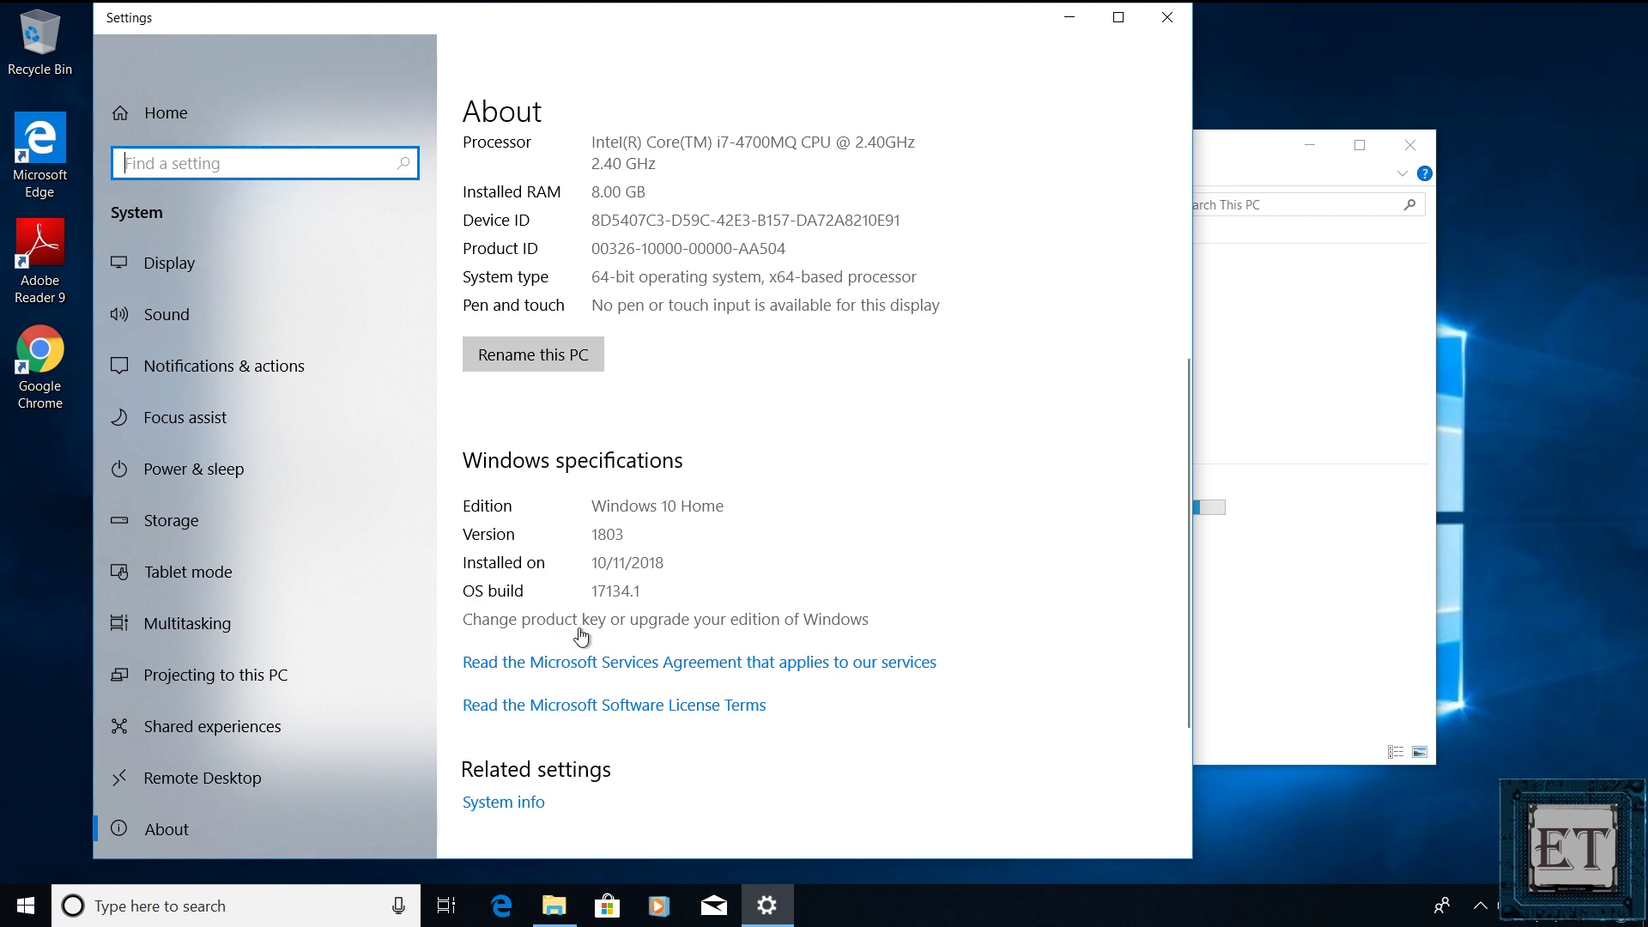
{"action": "left_click", "coordinate": [631, 623]}
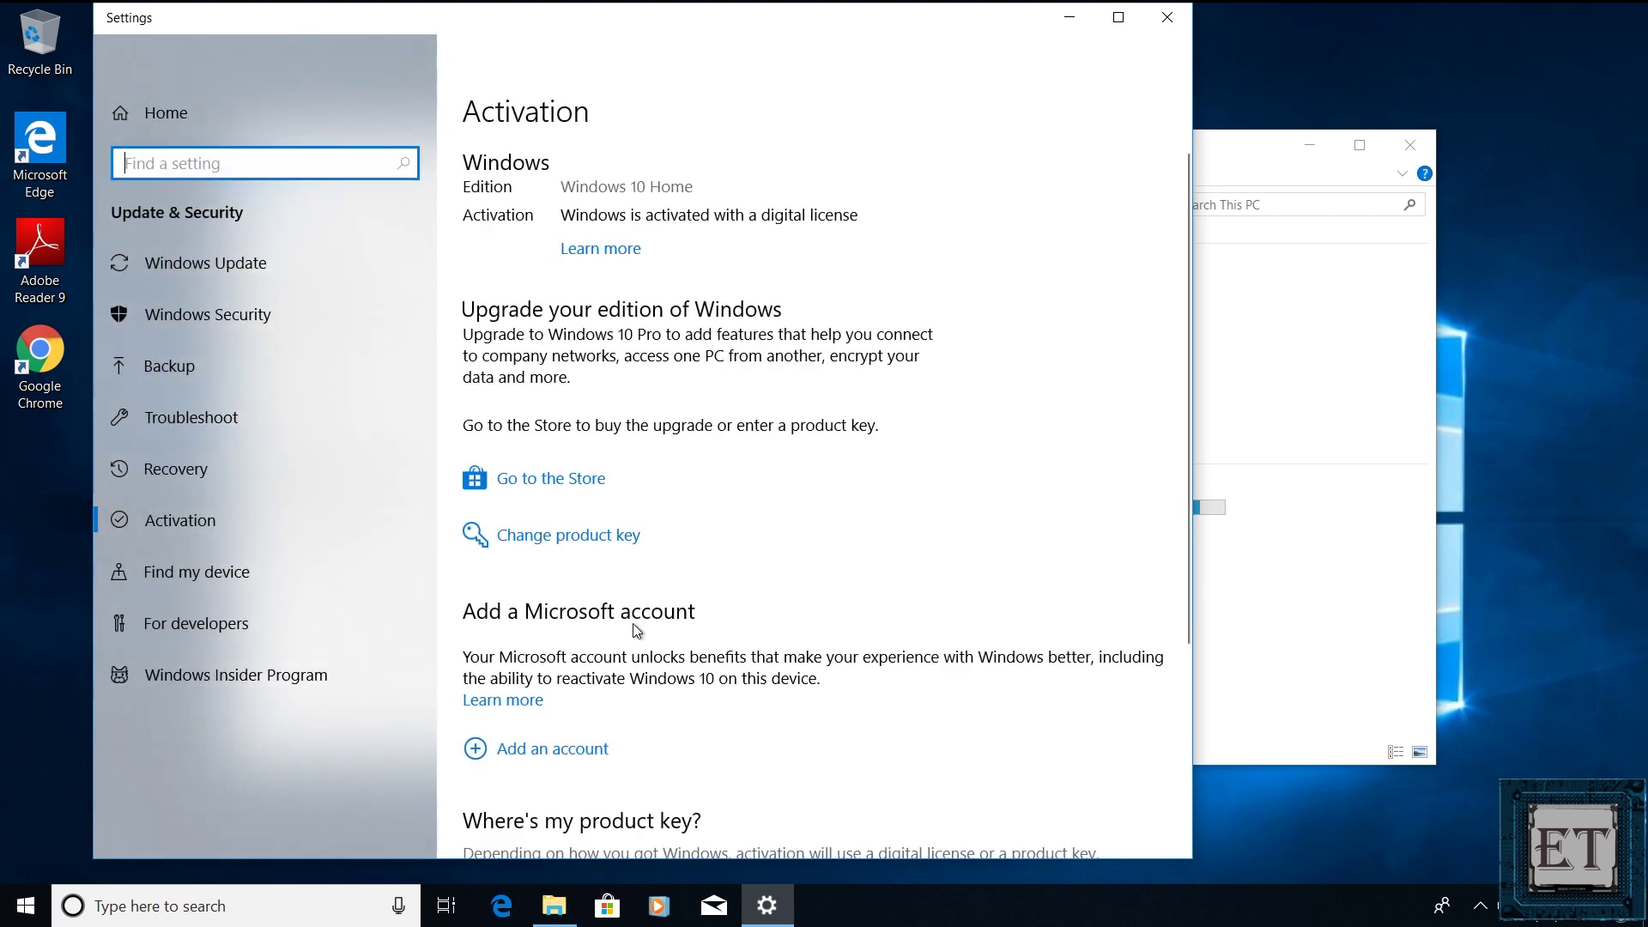
{"action": "left_click", "coordinate": [571, 537]}
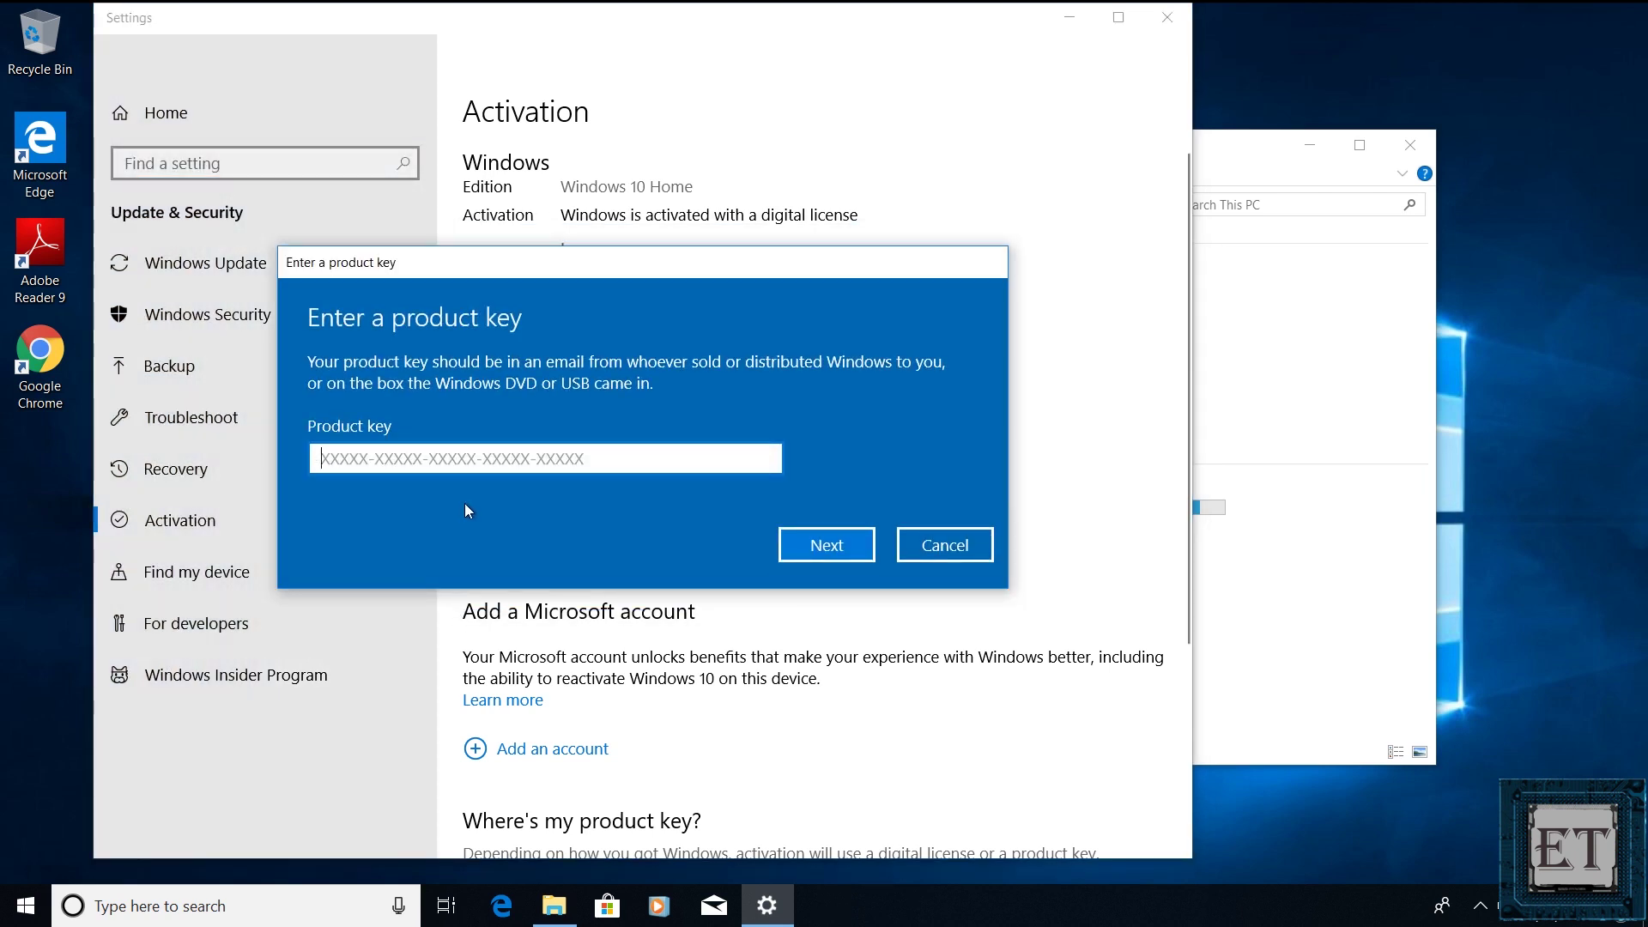
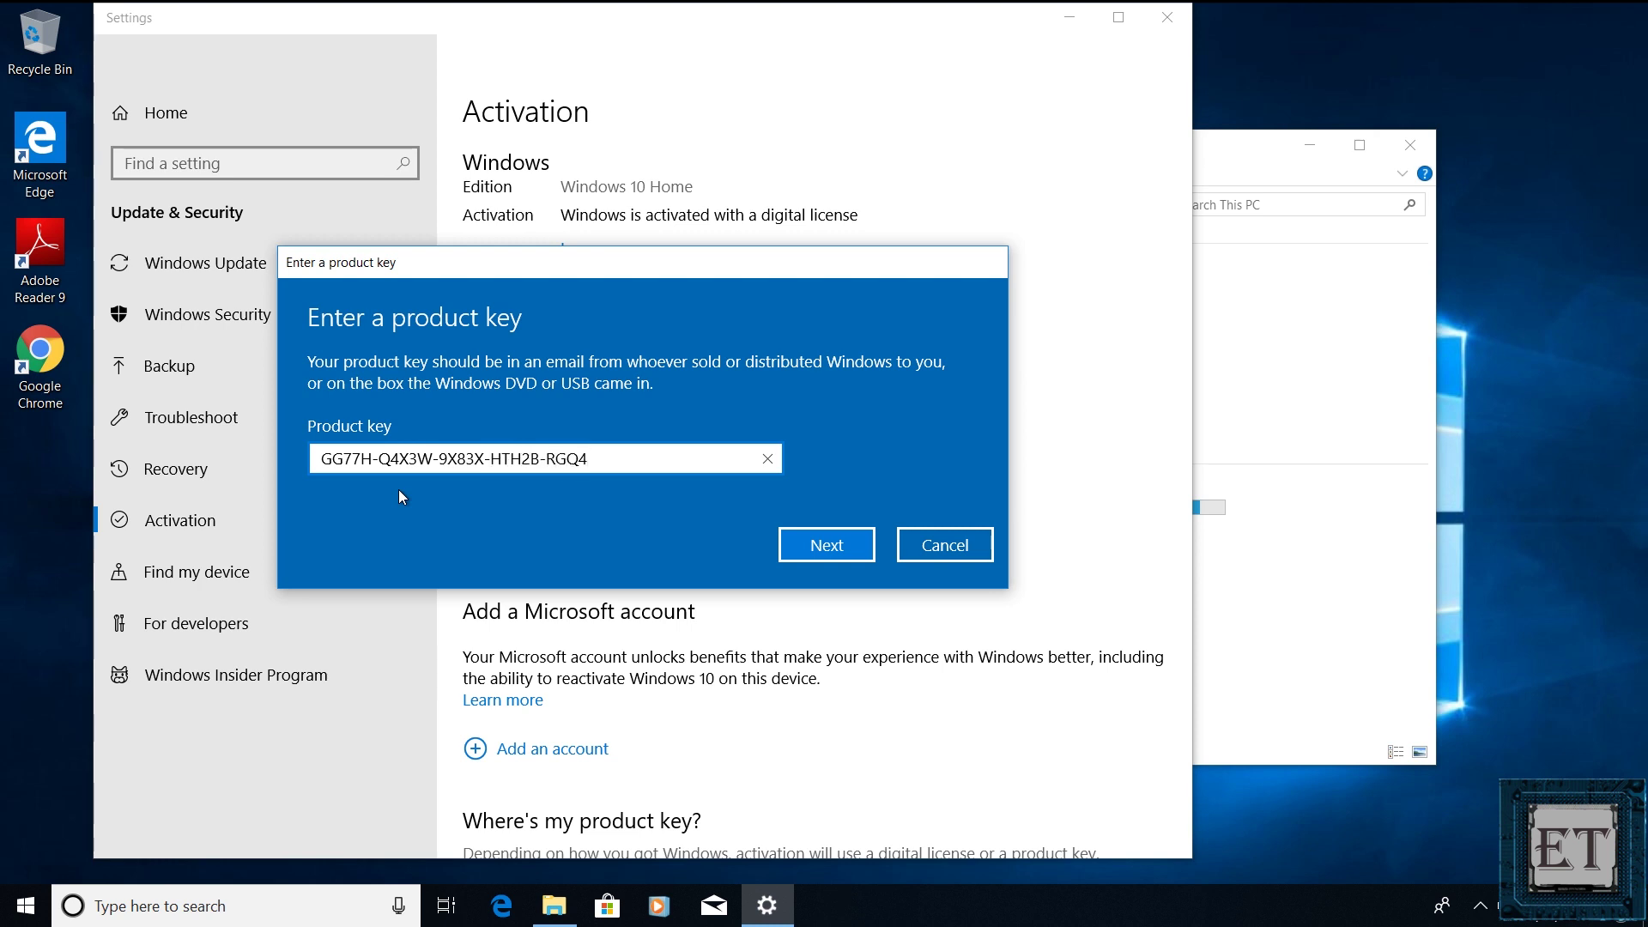
{"action": "left_click", "coordinate": [817, 544]}
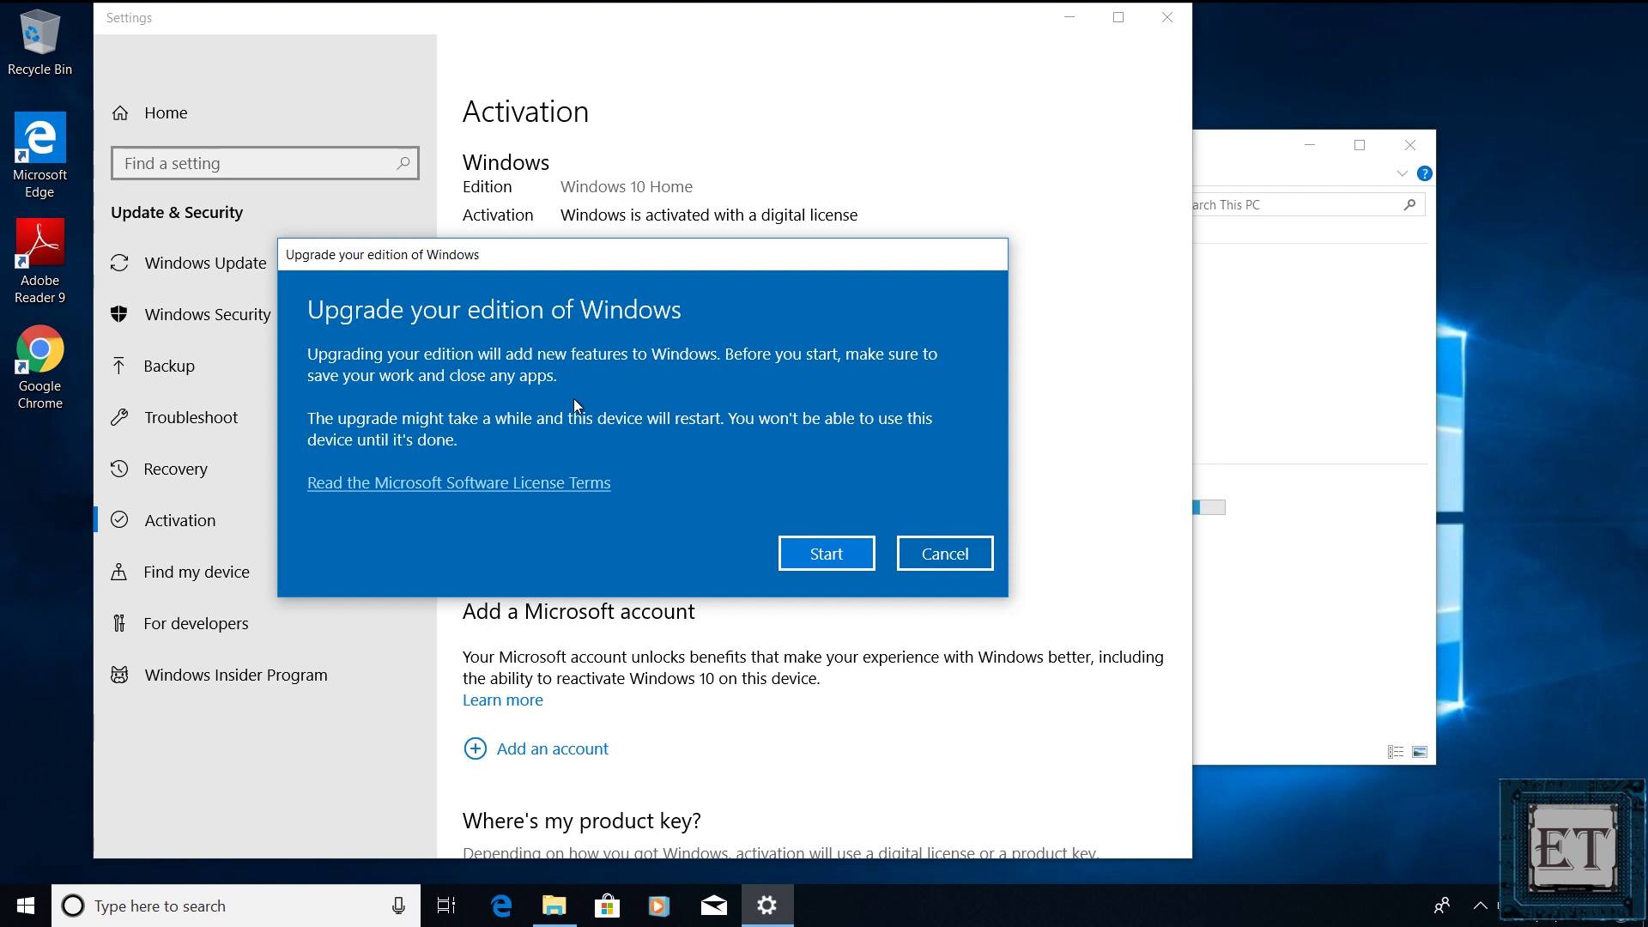
{"action": "left_click", "coordinate": [812, 556]}
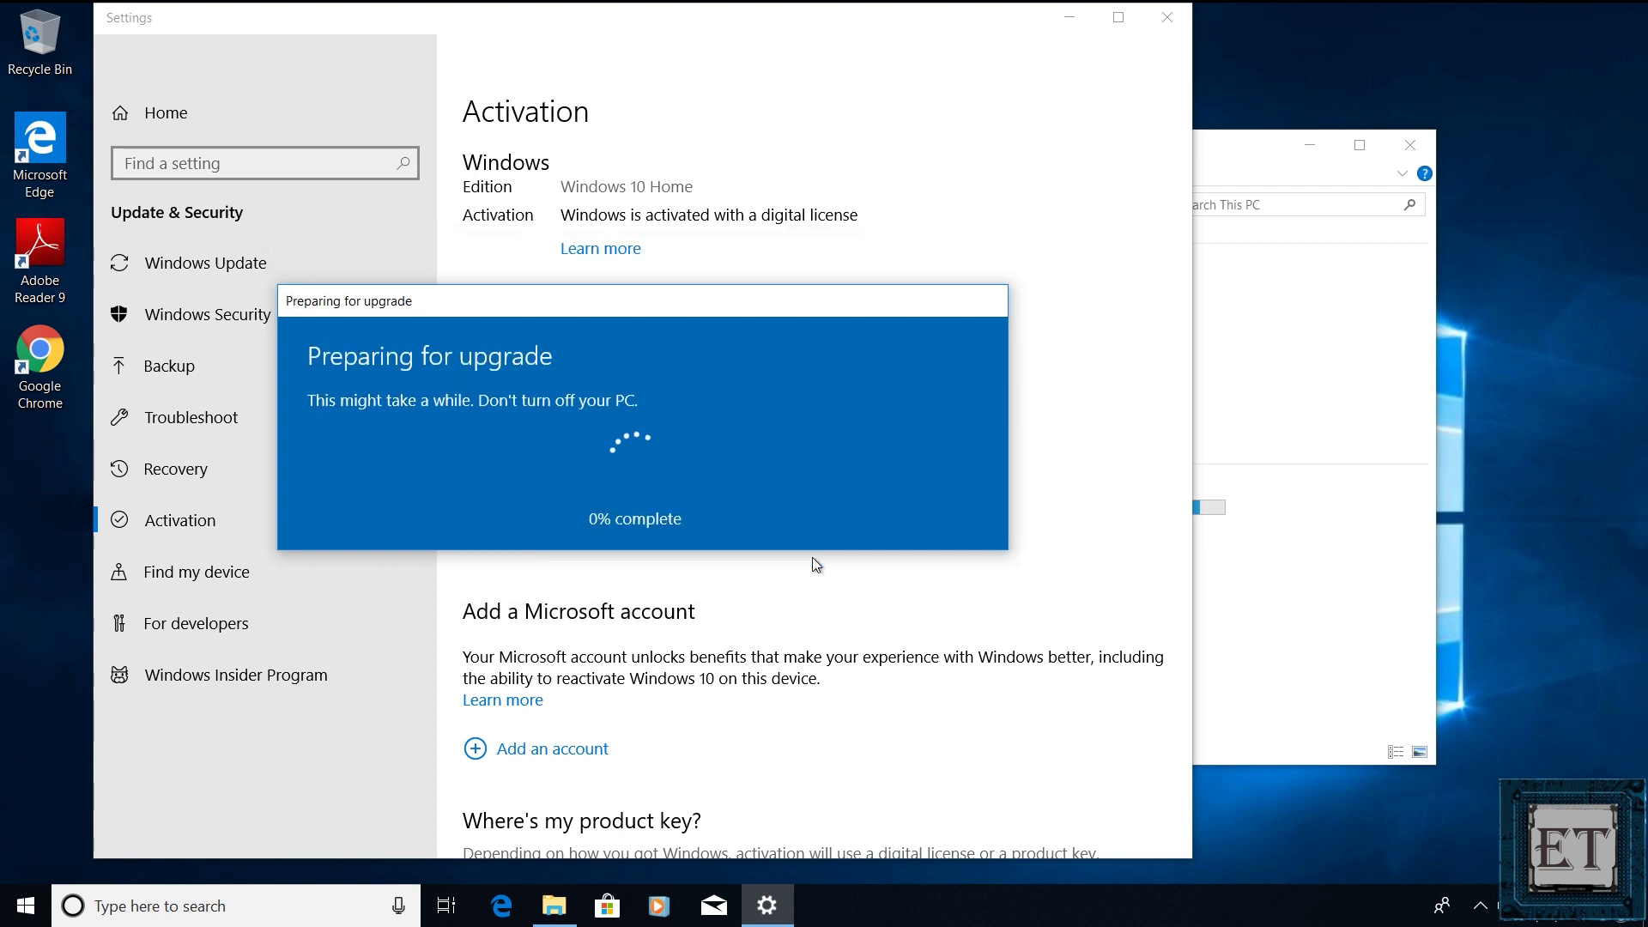